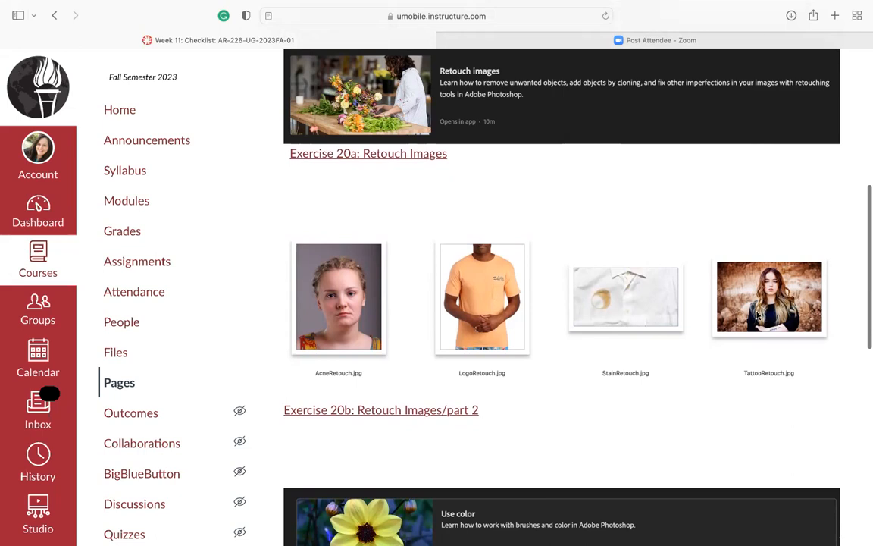
Step: Open the Exercise 20b: Retouch Images/part 2 assignment and download RetouchImages.zip from its instructions
click(384, 411)
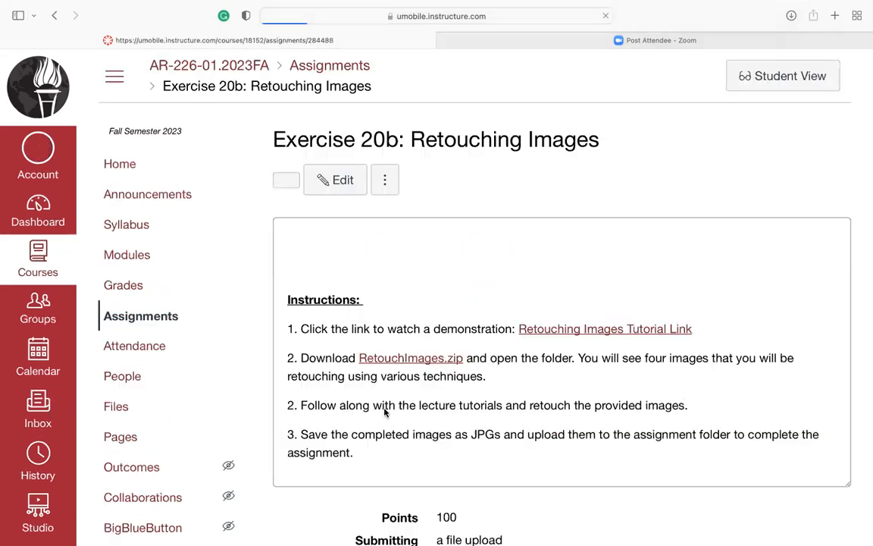
scroll(398, 379, down, 3)
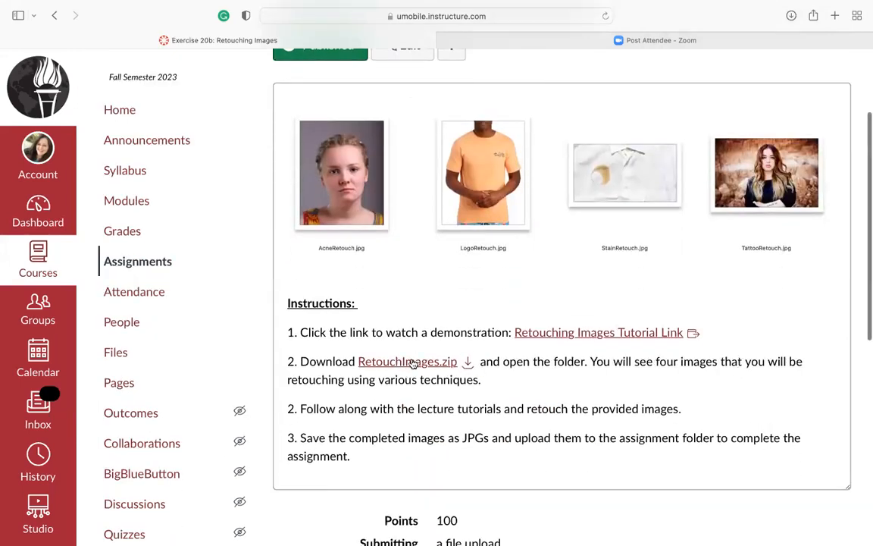
click(469, 365)
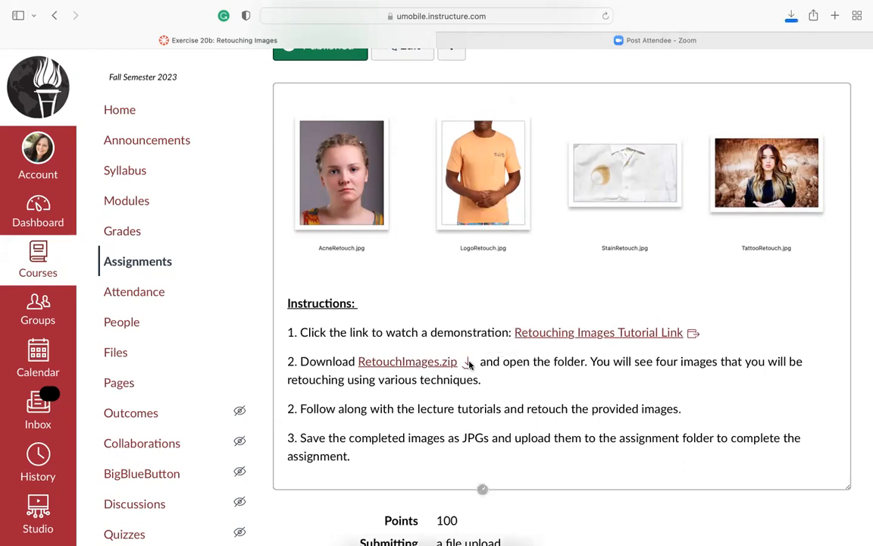
Step: Locate the downloaded retouch images in the Downloads folder and open the RetouchImages 6 folder
click(791, 16)
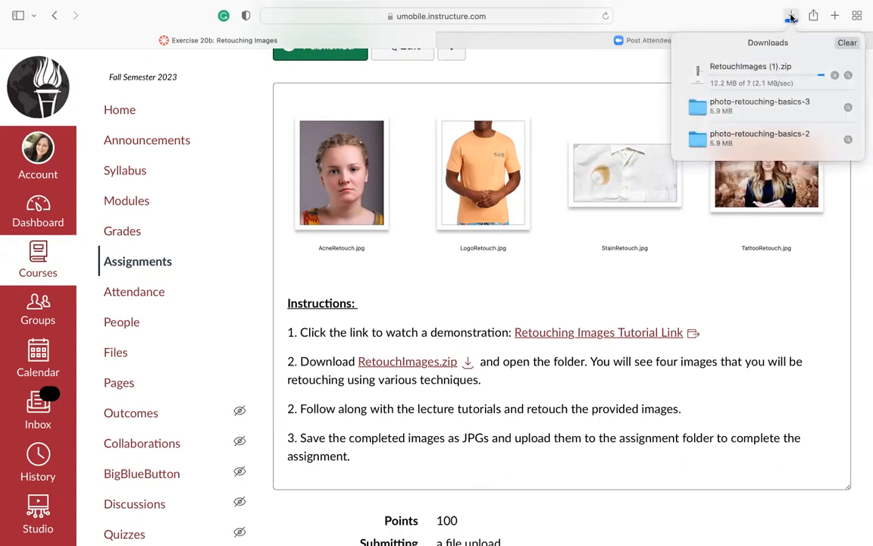
click(702, 77)
double_click(702, 77)
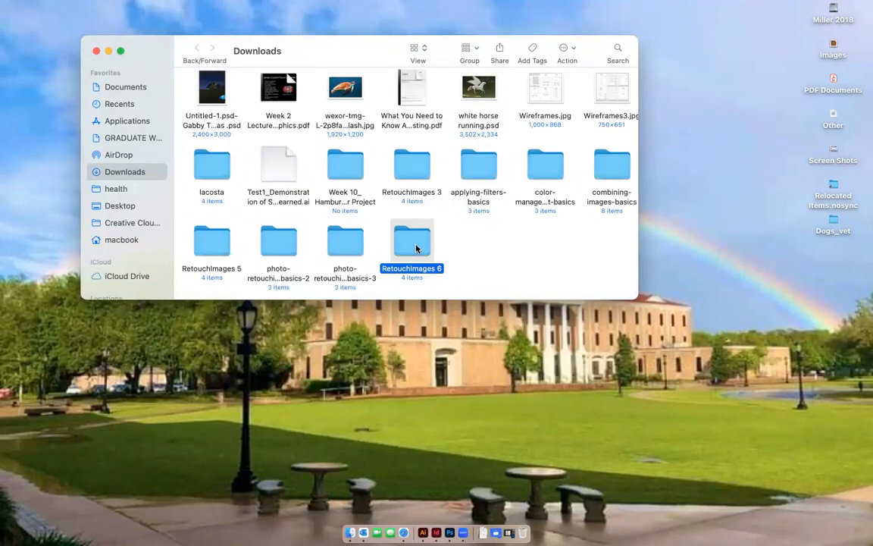
double_click(414, 242)
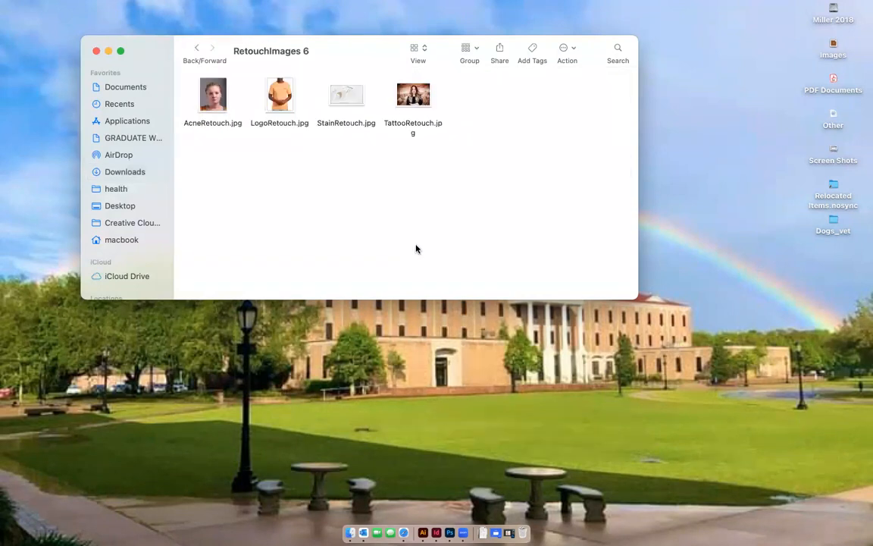
Step: Open AcneRetouch.jpg, LogoRetouch.jpg, StainRetouch.jpg and TattooRetouch.jpg together in Adobe Photoshop 2023
click(206, 100)
shift+click(273, 99)
shift+click(339, 103)
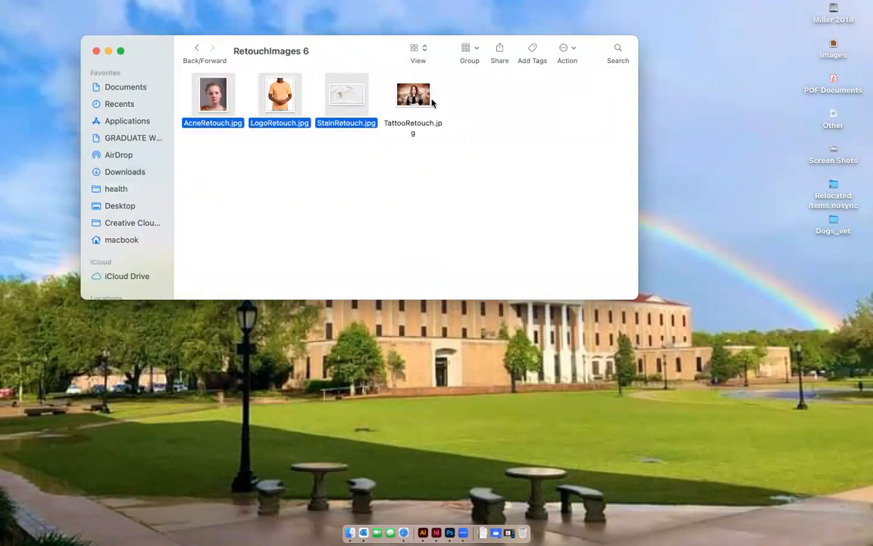
shift+click(425, 102)
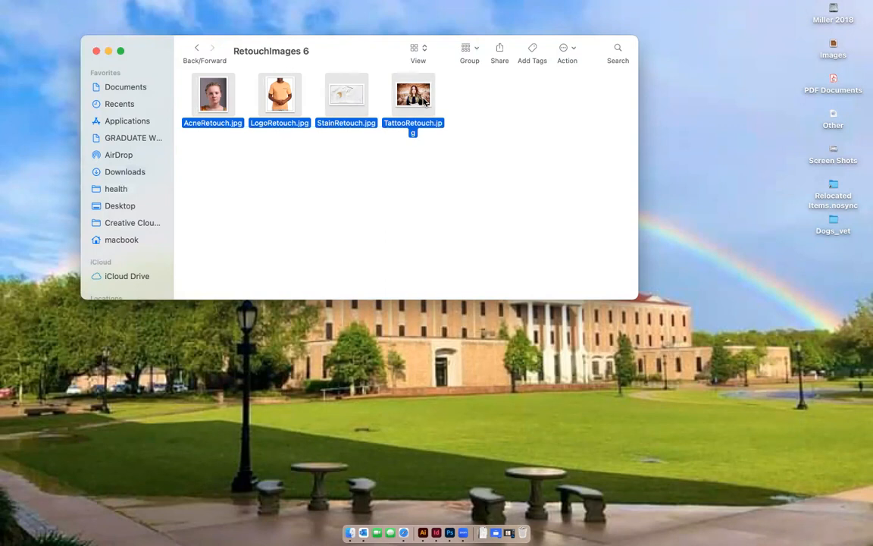
right_click(361, 98)
mouse_move(385, 132)
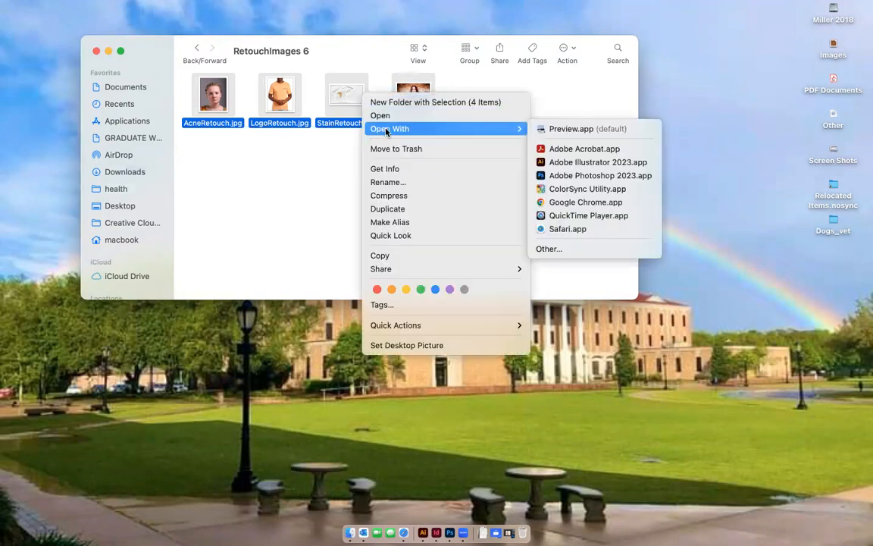
click(555, 177)
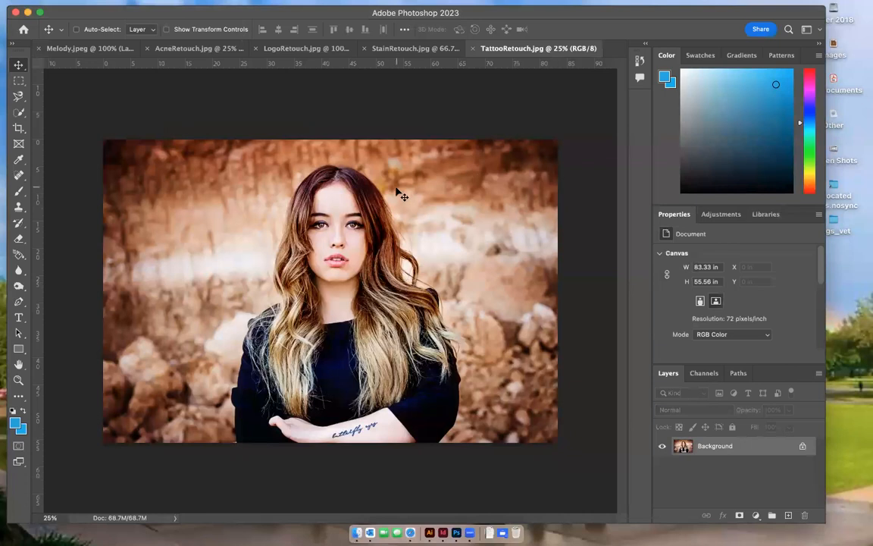
Step: Remove the word "eyes" from the forearm tattoo with the Patch Tool, sampling clean skin beside it, and deselect
key(super+plus)
key(super+plus)
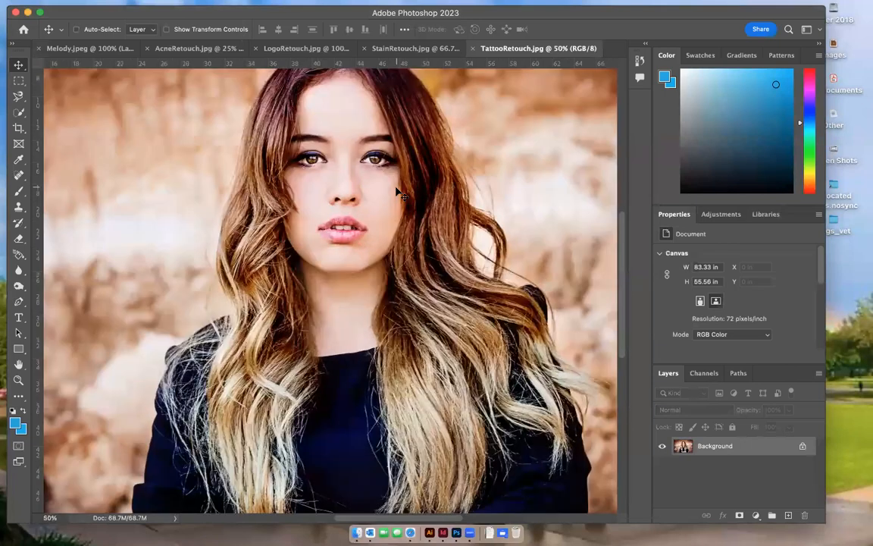
scroll(393, 196, down, 5)
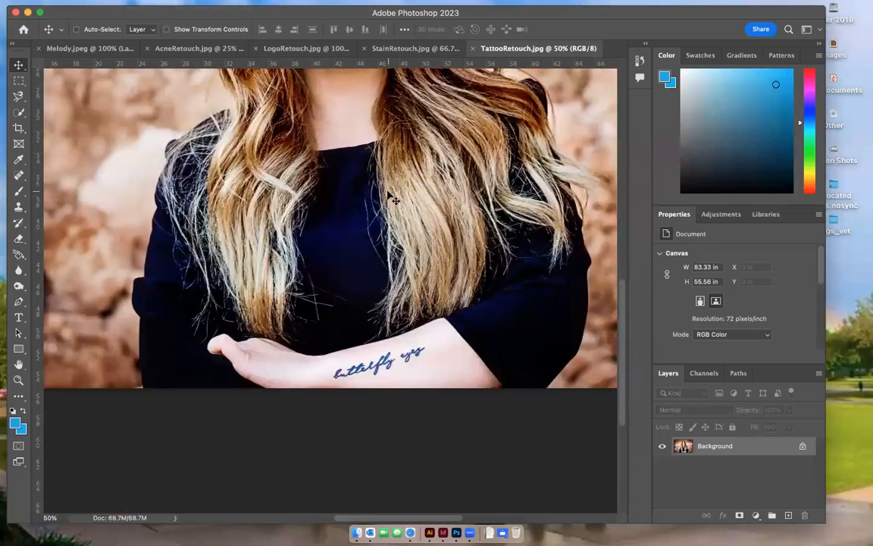
scroll(352, 211, down, 3)
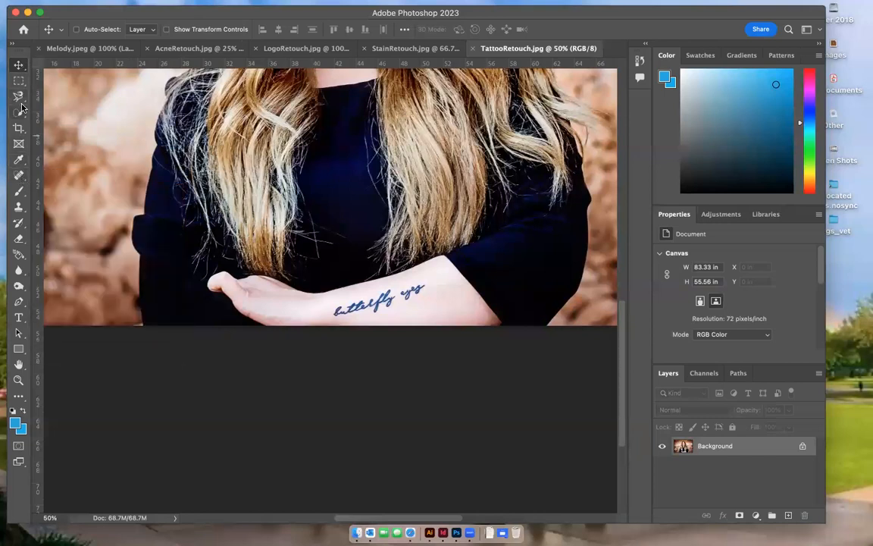
click(24, 182)
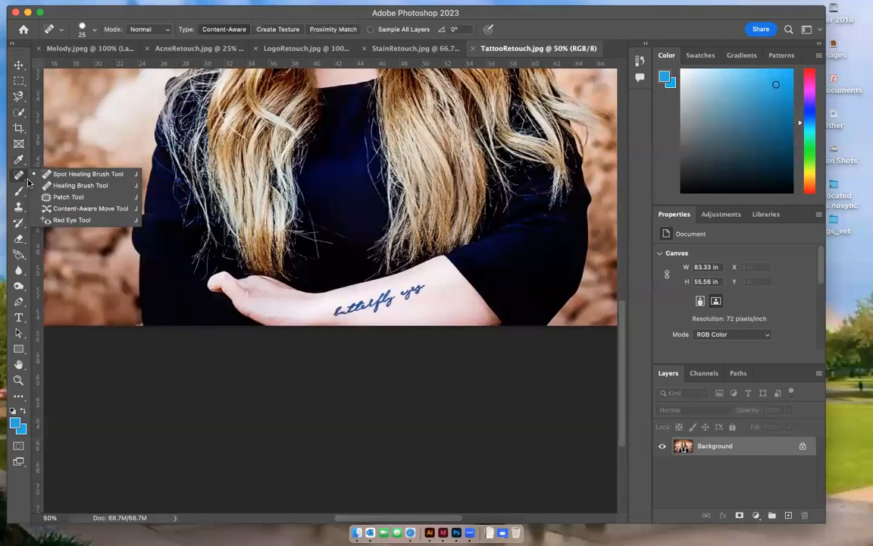
click(70, 198)
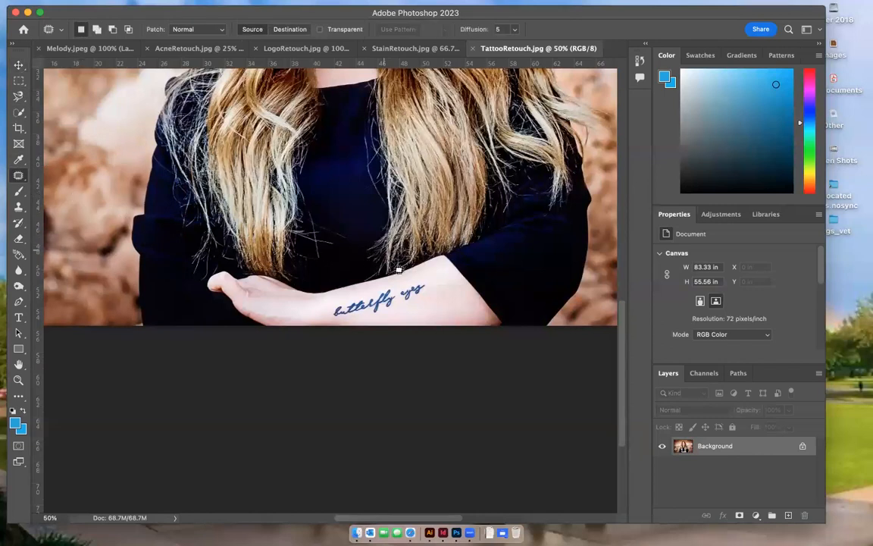
mouse_move(407, 286)
mouse_down()
mouse_move(399, 290)
mouse_move(404, 301)
mouse_move(430, 285)
mouse_move(412, 283)
mouse_move(407, 287)
mouse_move(423, 294)
mouse_up()
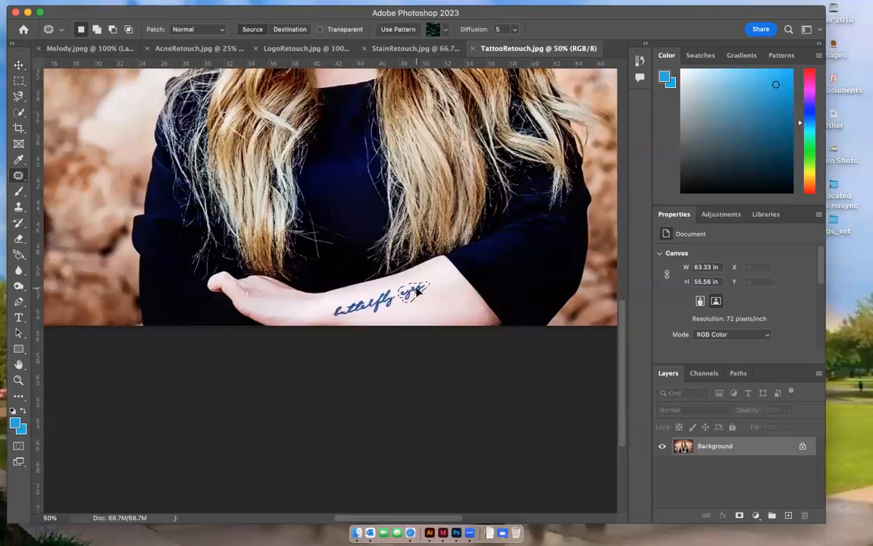
drag(436, 298, 450, 295)
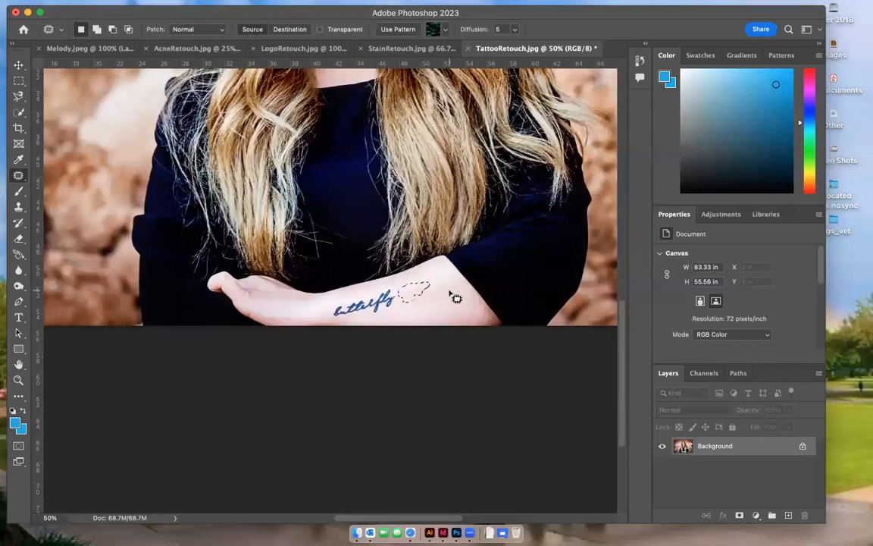
key(super+d)
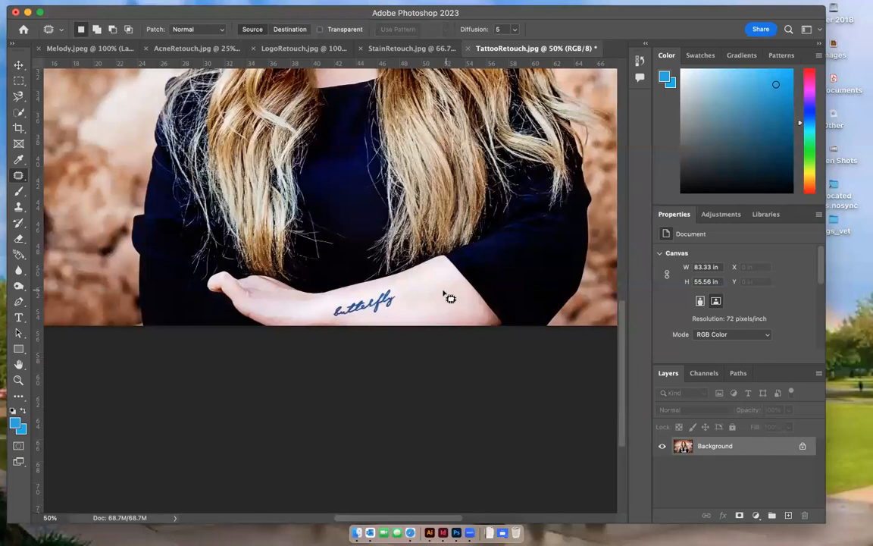
Step: Patch the word "butterfly" off the forearm with clean skin nearer the elbow, deselect, and bring up the StainRetouch.jpg image
mouse_move(414, 291)
mouse_down()
mouse_move(407, 289)
mouse_move(412, 298)
mouse_move(425, 277)
mouse_up()
key(ctrl+d)
mouse_move(378, 312)
mouse_down()
mouse_move(391, 295)
mouse_move(350, 296)
mouse_move(331, 311)
mouse_move(340, 319)
mouse_move(400, 314)
mouse_move(390, 295)
mouse_move(381, 303)
mouse_move(373, 297)
mouse_move(454, 301)
mouse_up()
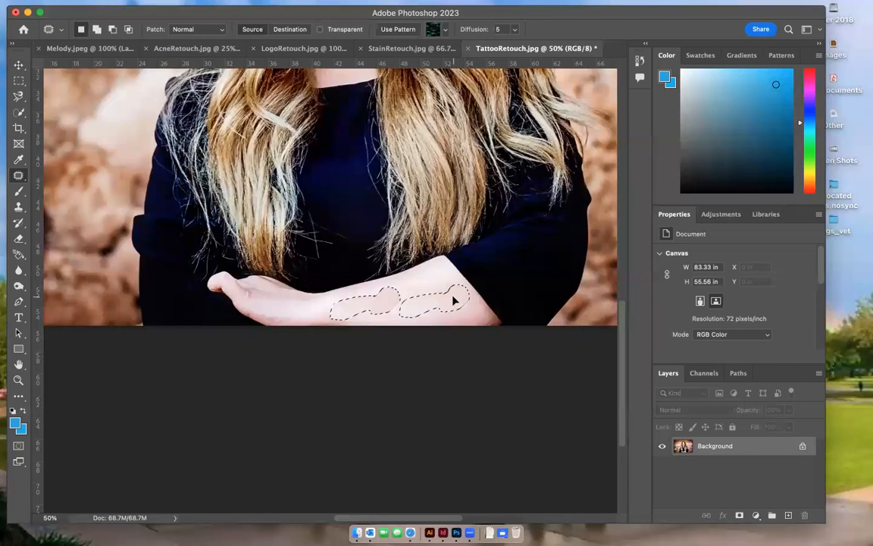
drag(453, 301, 458, 305)
key(ctrl+d)
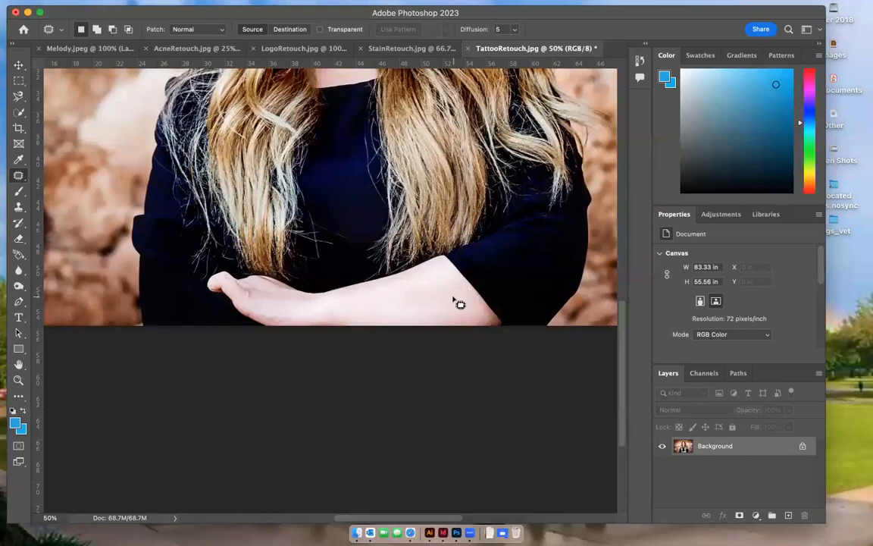
scroll(460, 304, up, 10)
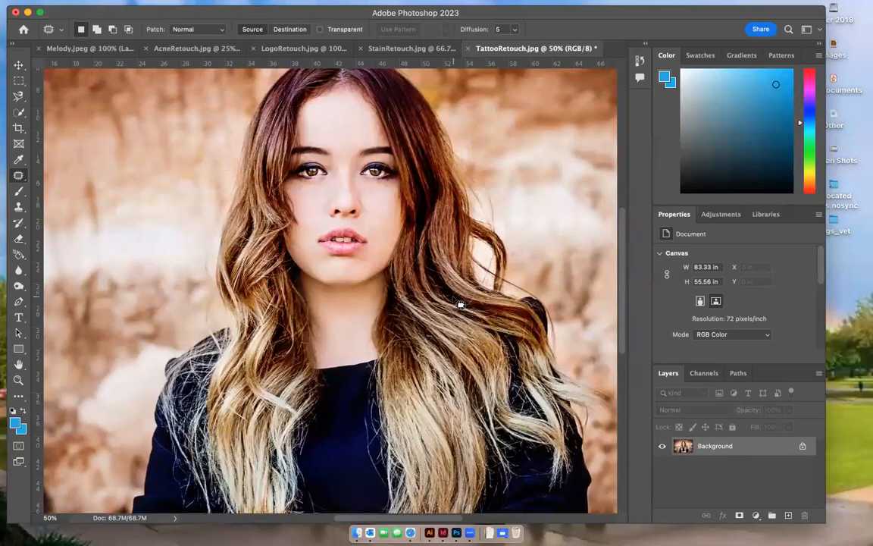
click(376, 50)
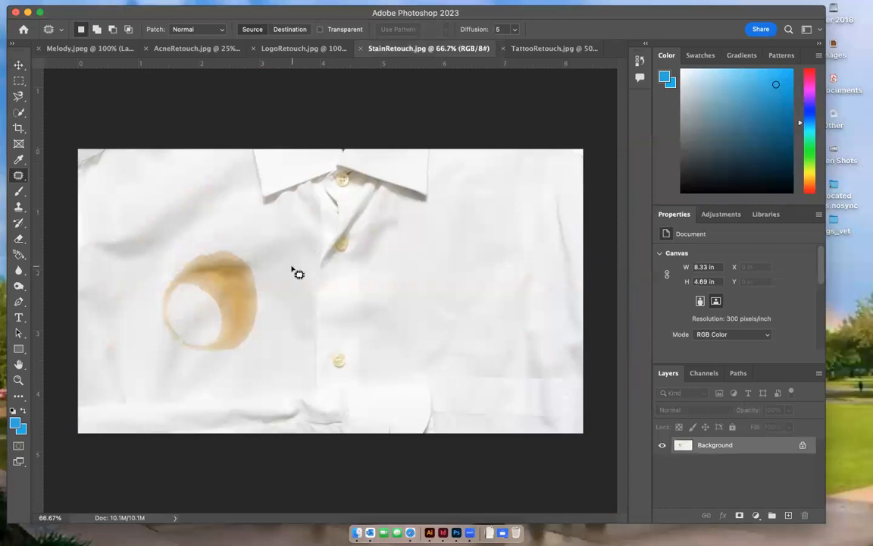
Step: Try patching the coffee stain with clean fabric from the other side of the shirt, and undo the patch
mouse_move(255, 251)
mouse_down()
mouse_move(203, 245)
mouse_move(174, 263)
mouse_move(154, 305)
mouse_move(179, 349)
mouse_move(248, 358)
mouse_move(270, 307)
mouse_move(255, 251)
mouse_up()
drag(229, 292, 465, 285)
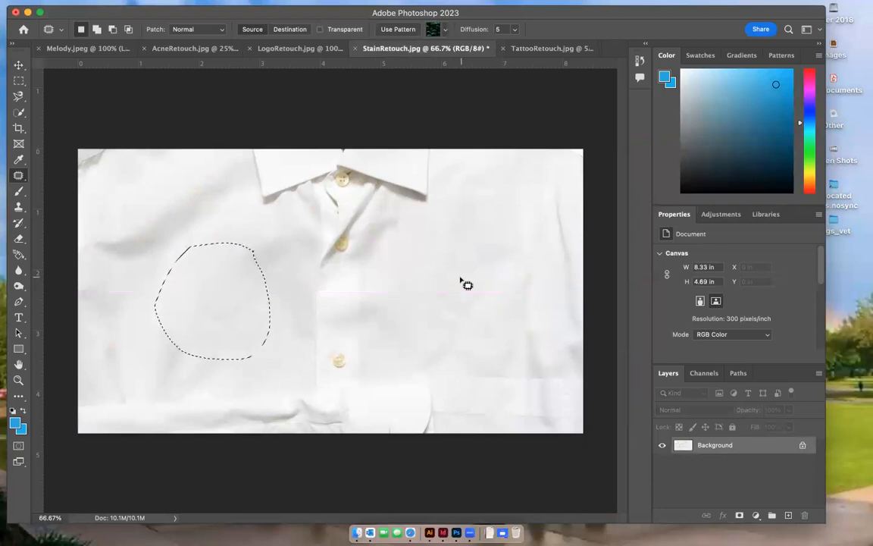
key(super+d)
key(super+z)
key(super+z)
key(super+z)
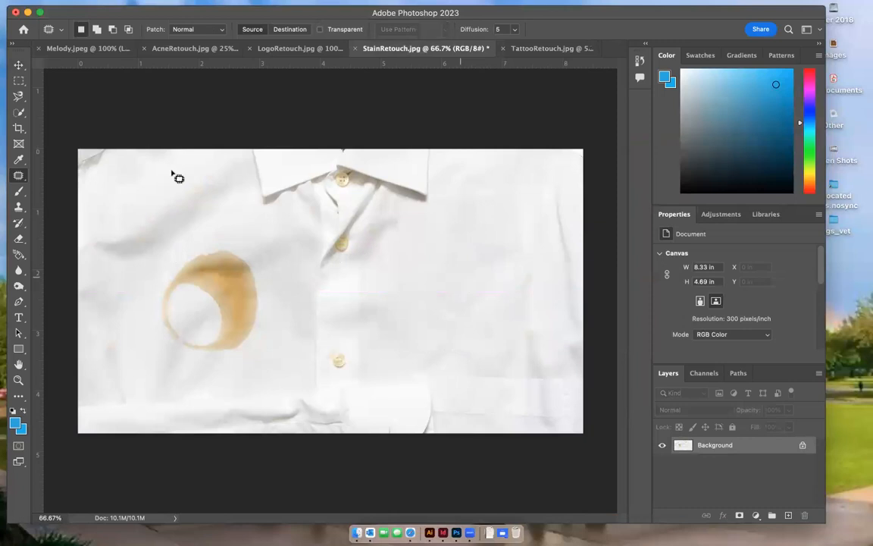
Step: Heal the whole coffee stain with a single dab of the Spot Healing Brush at size 600
right_click(18, 174)
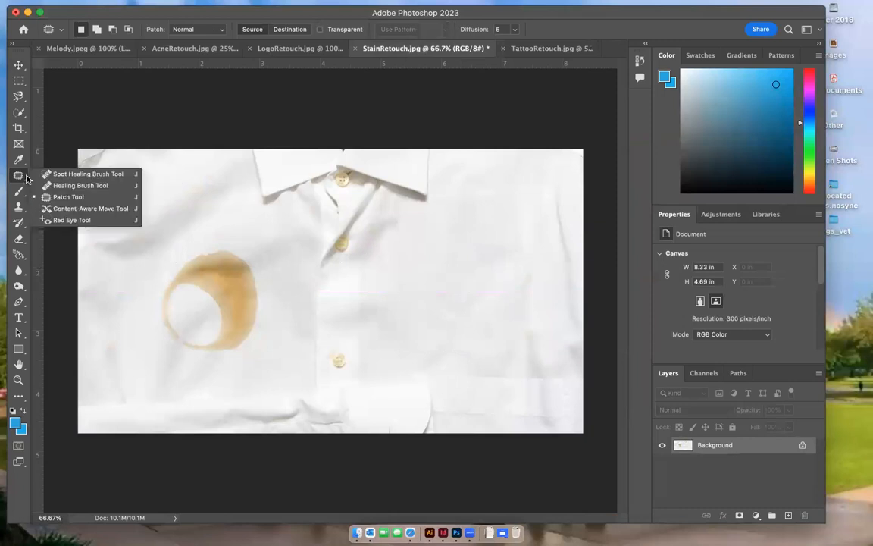
click(69, 176)
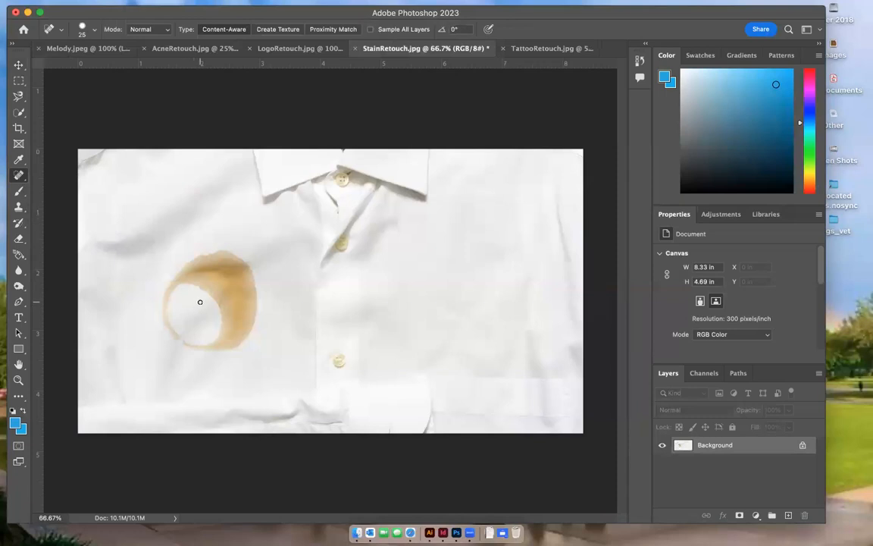
key(bracketright)
key(bracketright)
key(bracketright)
key(bracketright)
key(bracketright)
key(bracketright)
key(bracketright)
key(bracketright)
key(bracketright)
key(bracketright)
key(bracketright)
key(bracketright)
key(bracketright)
key(bracketright)
key(bracketright)
key(bracketright)
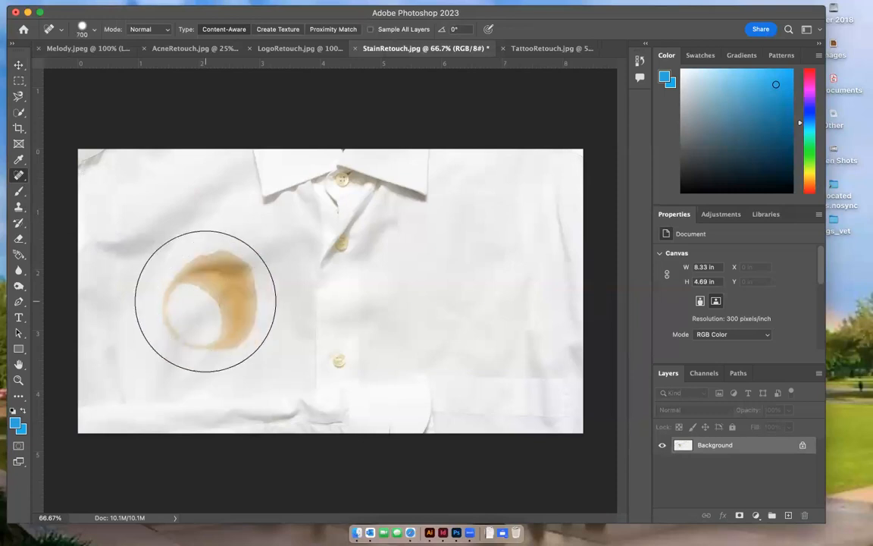
key(bracketleft)
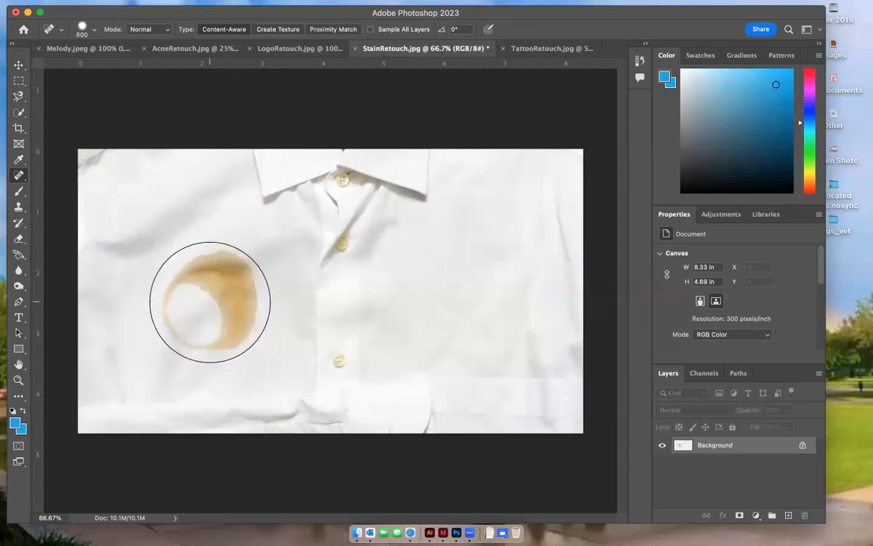
key(bracketleft)
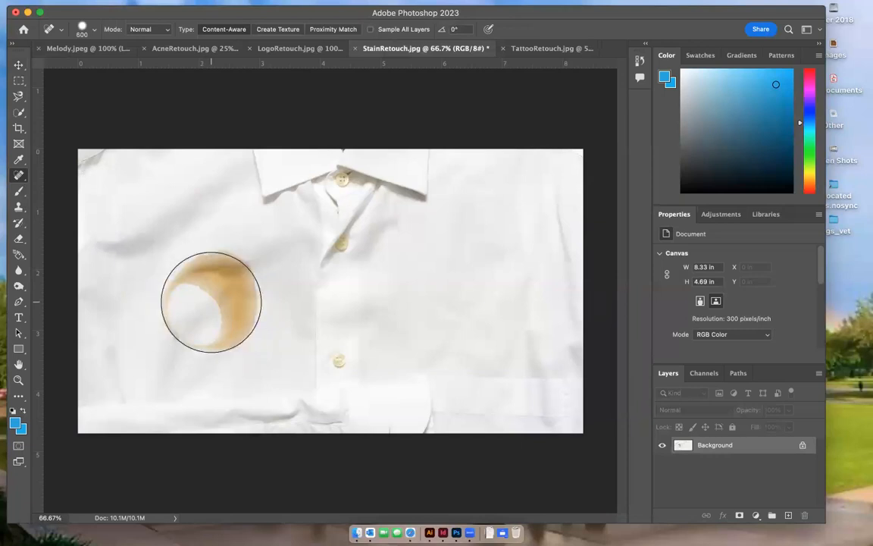
key(bracketright)
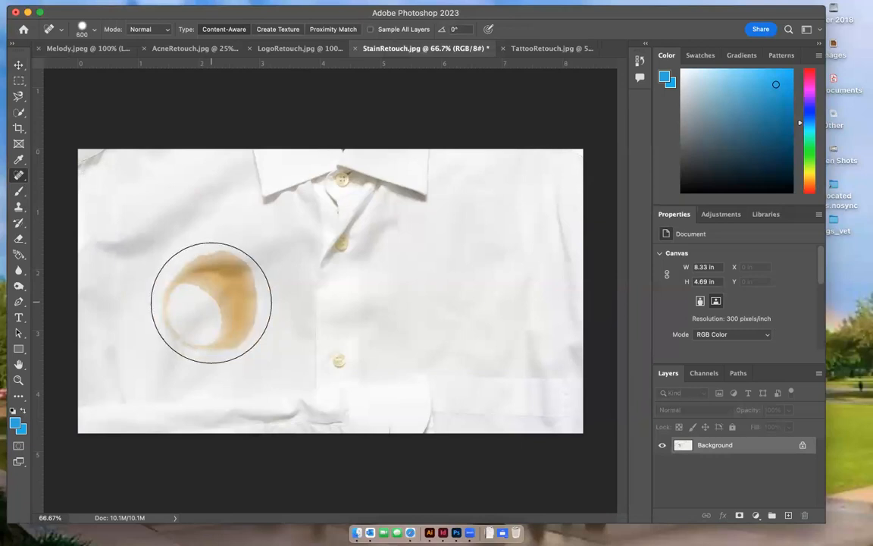
click(211, 302)
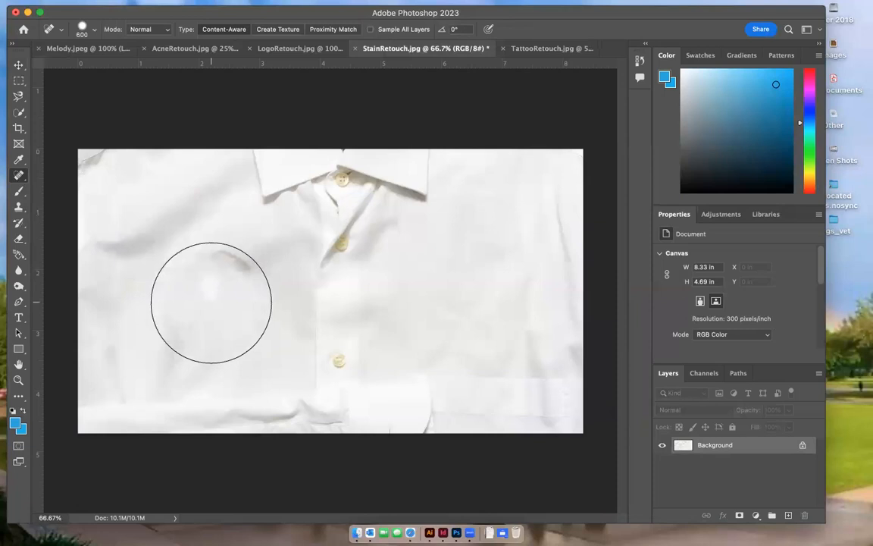
Step: Heal the leftover creases and shadows around the removed coffee stain with the Spot Healing Brush at size 300
key(bracketleft)
key(bracketleft)
key(bracketleft)
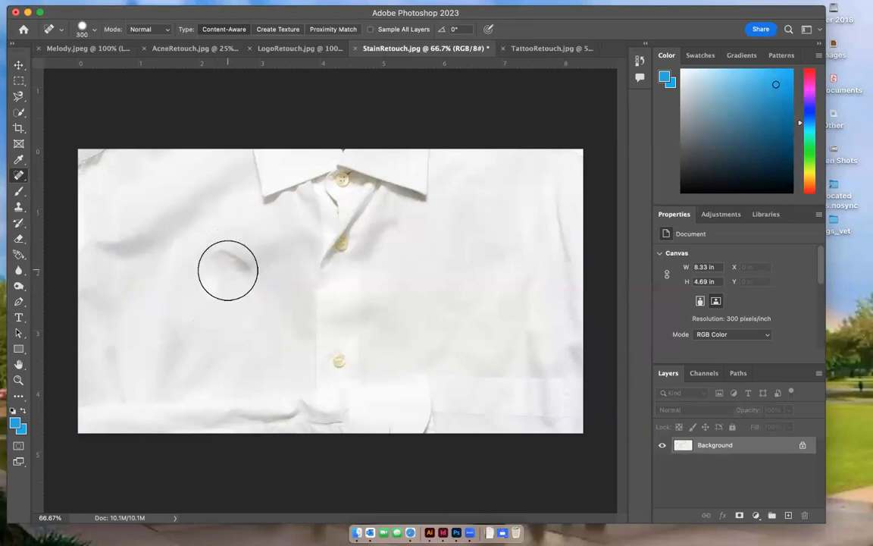
click(229, 269)
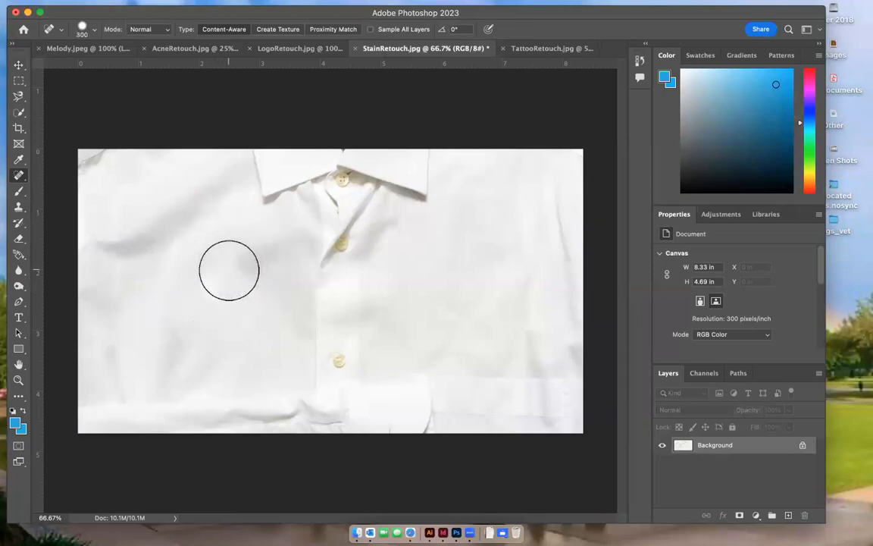
click(244, 335)
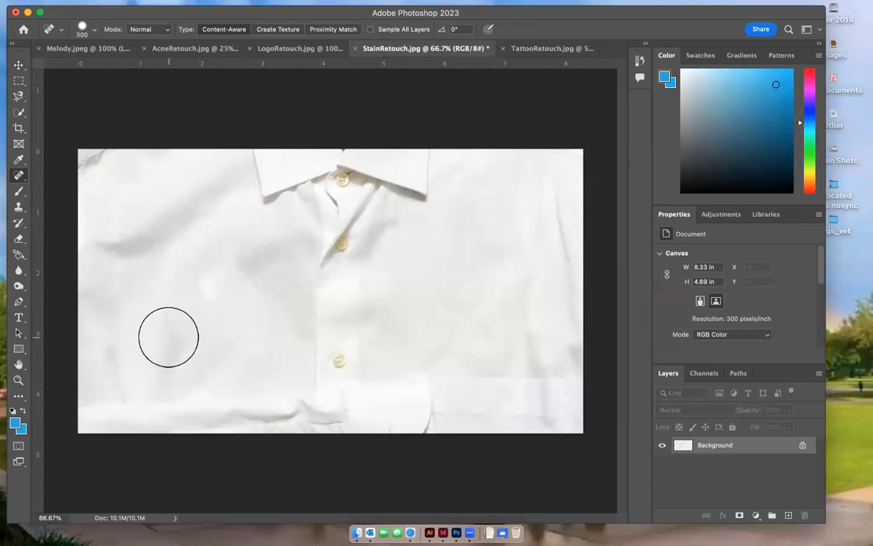
click(169, 337)
click(232, 271)
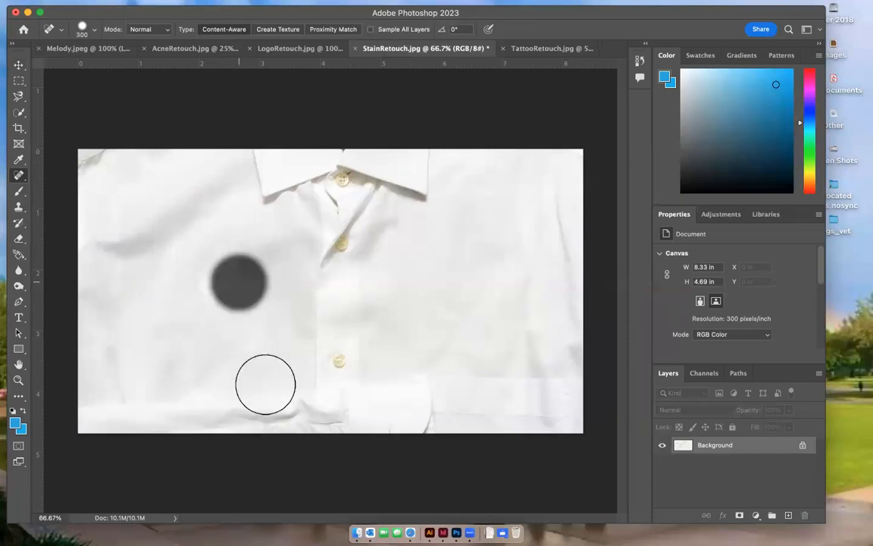
click(212, 292)
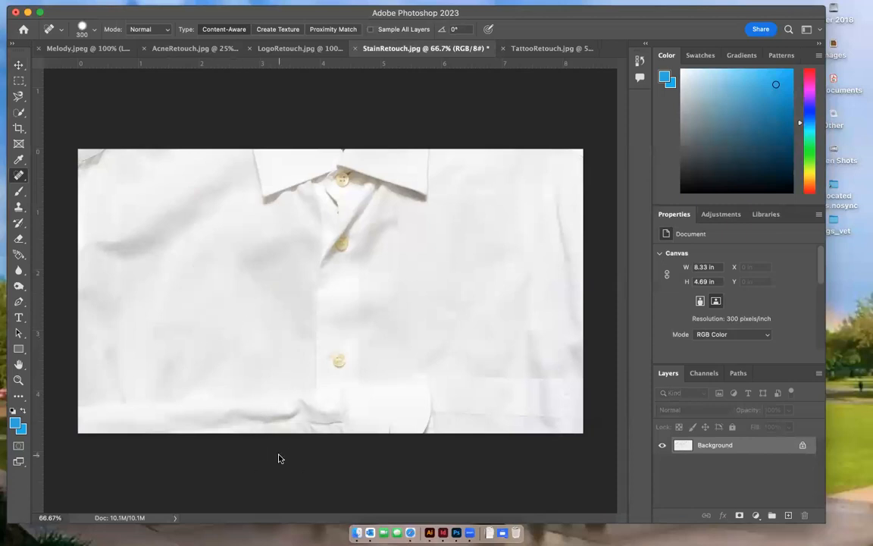
click(175, 337)
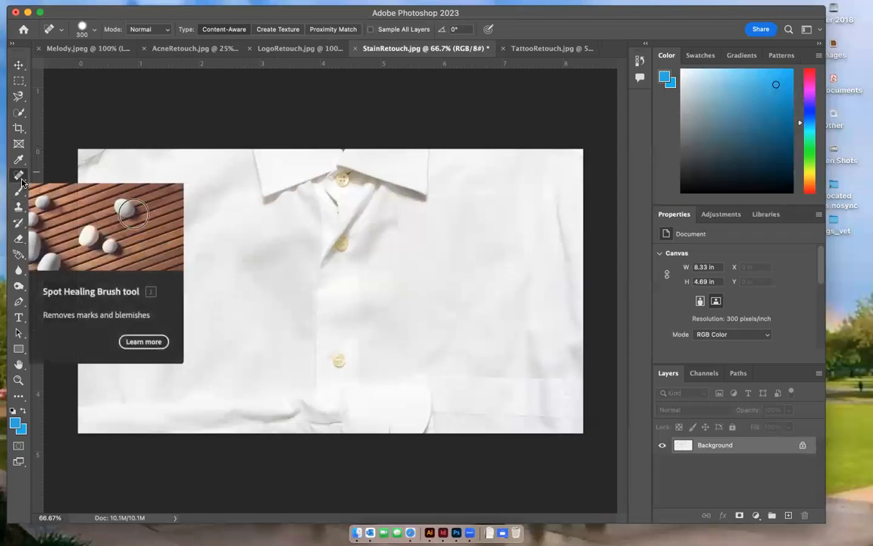
Step: Bring up LogoRetouch.jpg and heal the shirt logo with a single Spot Healing Brush dab just large enough to cover it
click(296, 47)
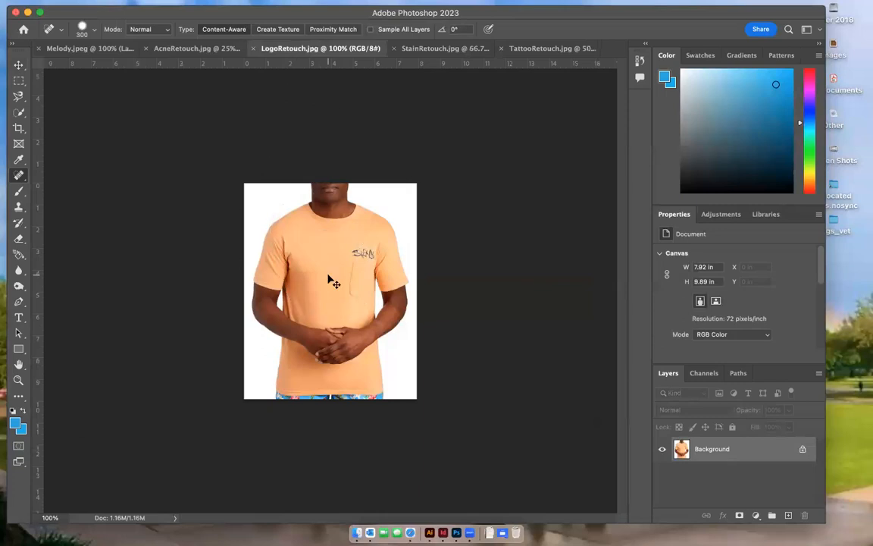
key(super+equal)
key(super+equal)
key(super+equal)
scroll(328, 276, right, 5)
scroll(329, 275, up, 1)
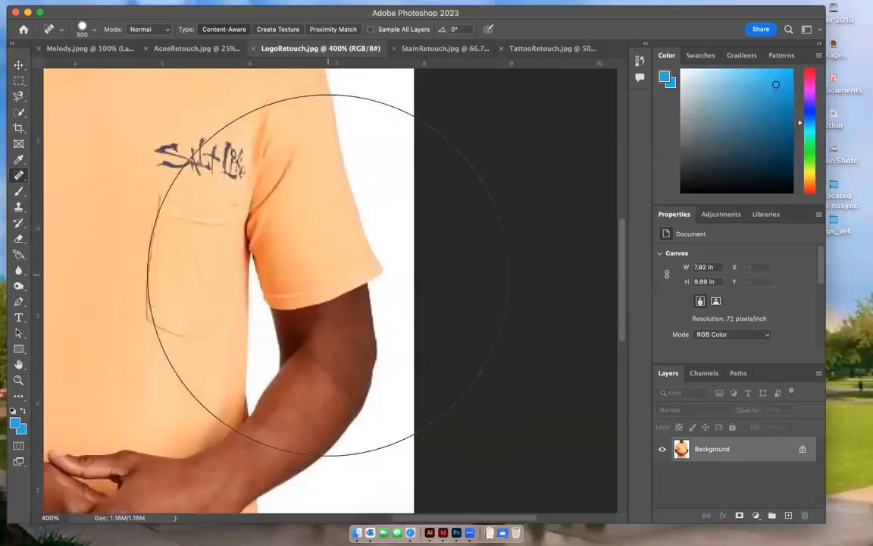
scroll(329, 275, left, 2)
key(bracketleft)
key(bracketleft)
key(bracketleft)
key(bracketleft)
key(bracketleft)
key(bracketleft)
key(bracketleft)
key(bracketleft)
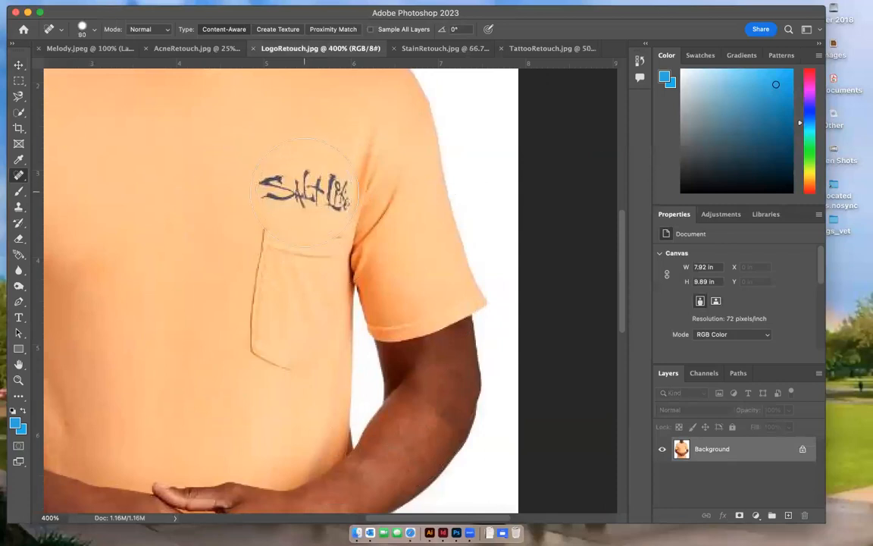
click(306, 183)
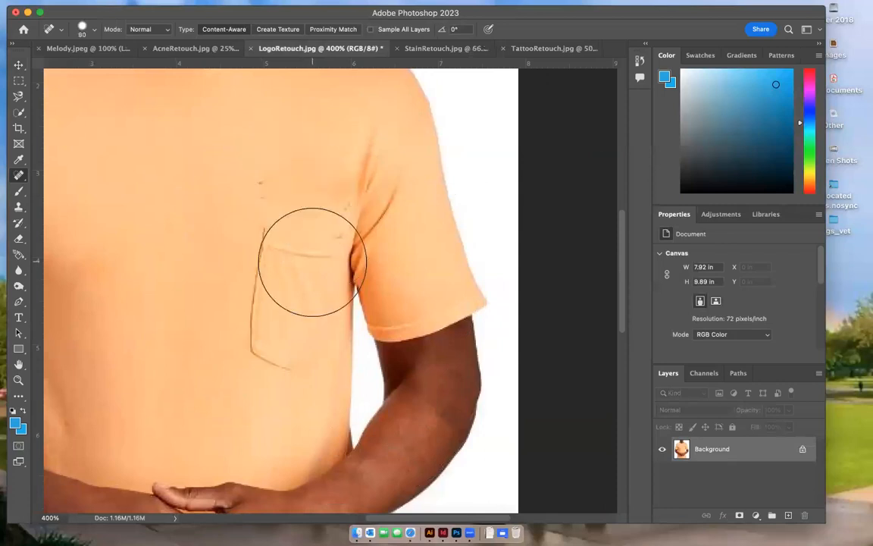
Step: Heal the leftover logo specks above the shirt pocket, reducing the brush to size 35 for those near the sleeve
click(259, 182)
key(bracketleft)
key(bracketleft)
key(bracketleft)
key(bracketleft)
key(bracketleft)
key(bracketleft)
key(bracketleft)
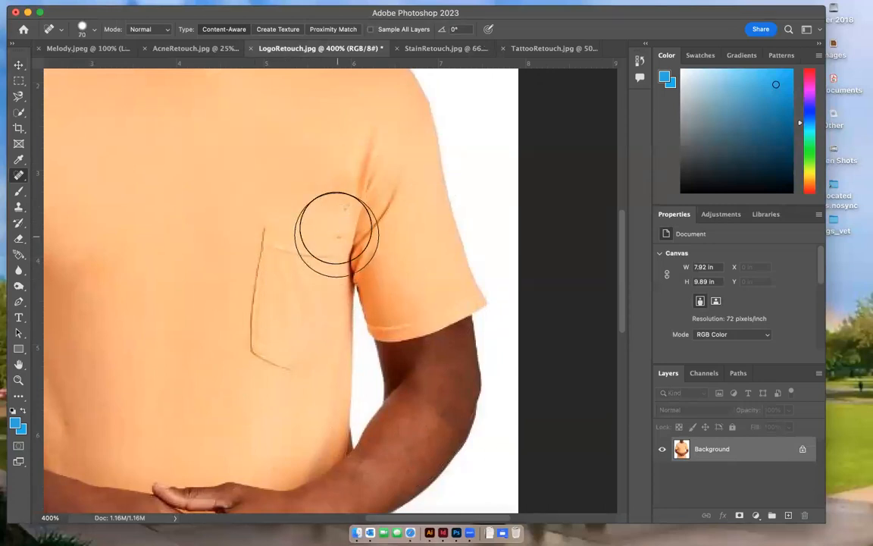
click(341, 207)
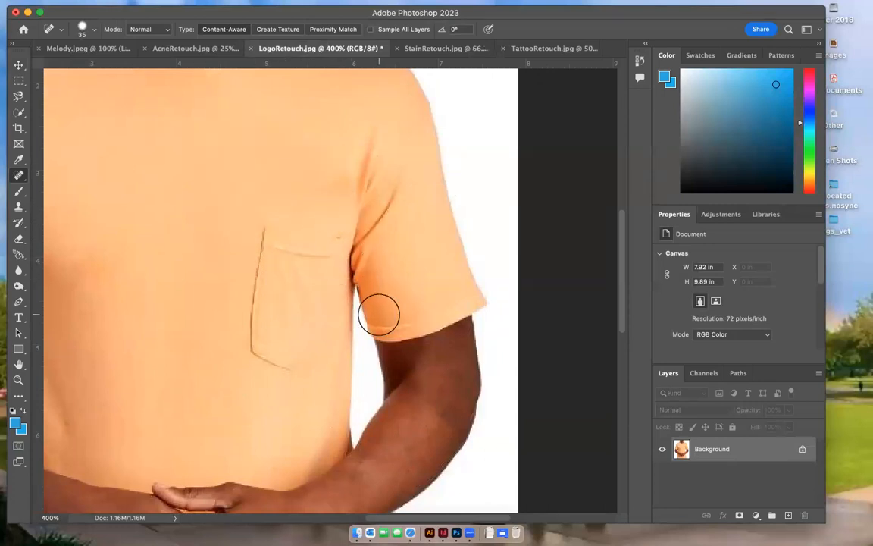
Step: Heal the last logo specks above the pocket's sleeve-side corner with the brush at size 25
key(bracketleft)
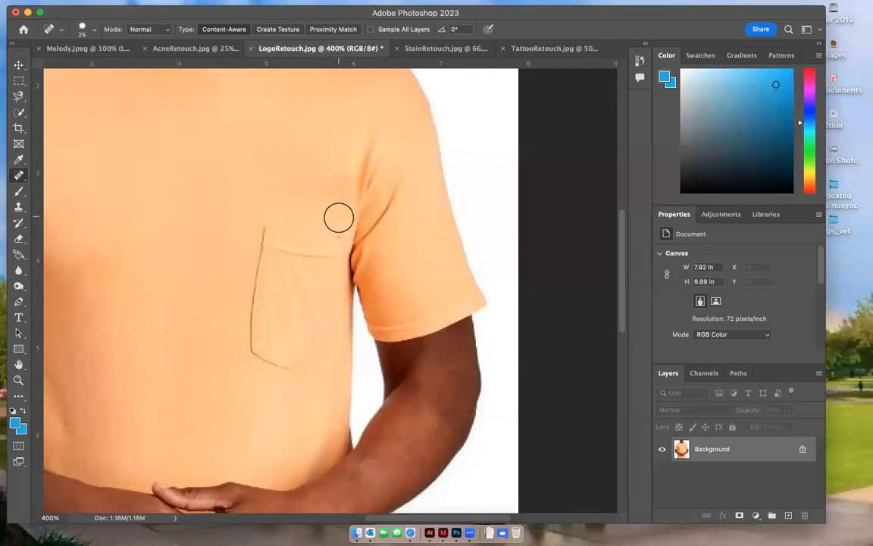
drag(341, 218, 352, 233)
click(338, 227)
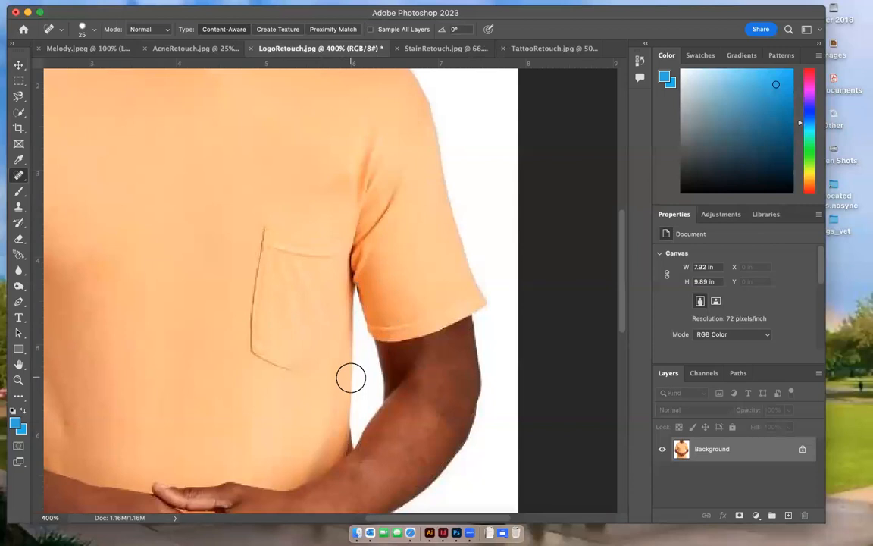
Step: Bring up AcneRetouch.jpg and heal the forehead blemish above the eyebrow with the Spot Healing Brush at size 25
click(167, 48)
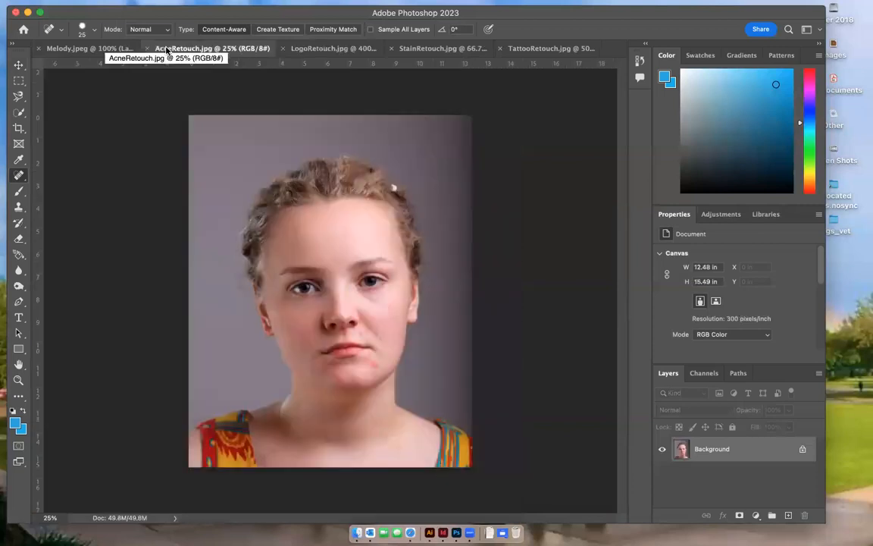
key(super+equal)
key(super+equal)
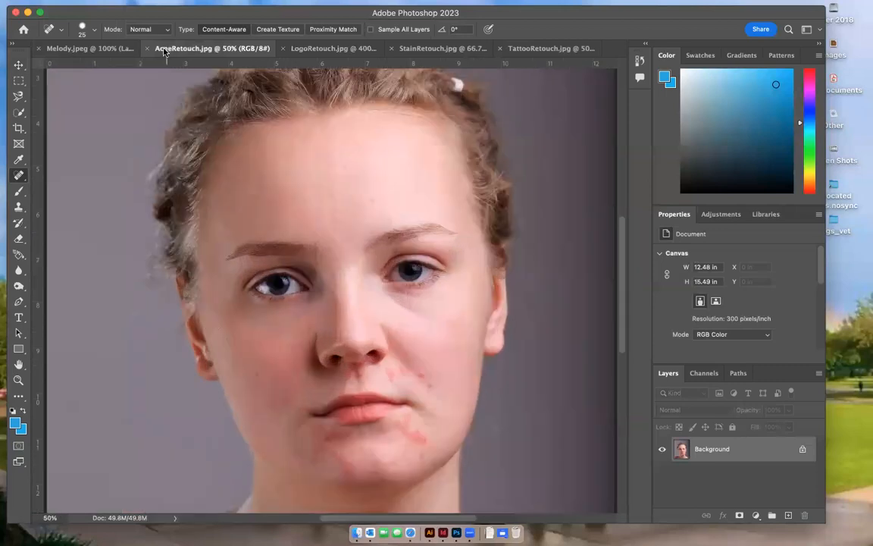
scroll(264, 198, down, 3)
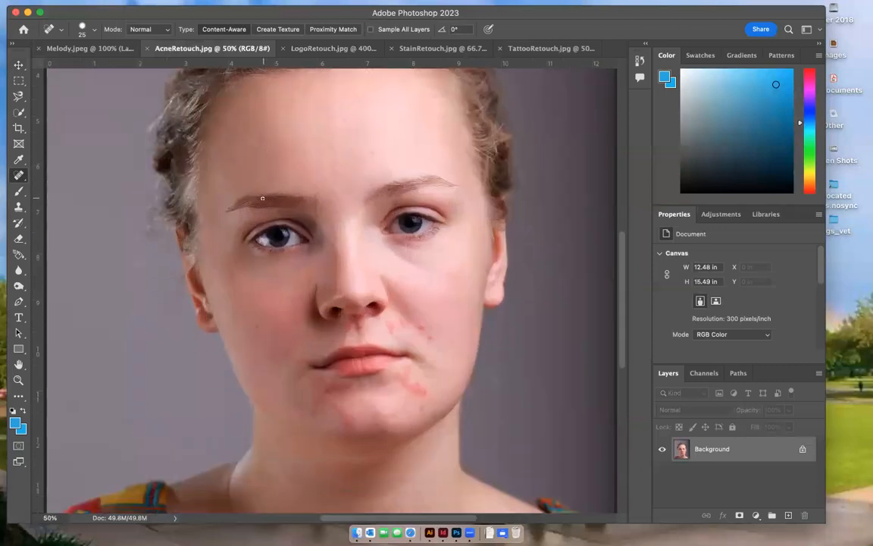
click(372, 151)
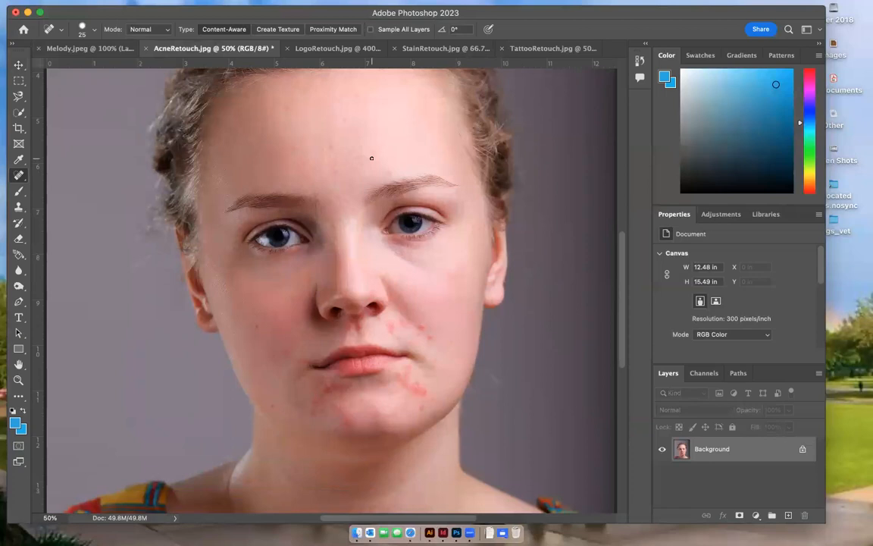
Step: Adjust the Spot Healing Brush hardness to about 64%
scroll(371, 158, down, 5)
scroll(371, 158, right, 5)
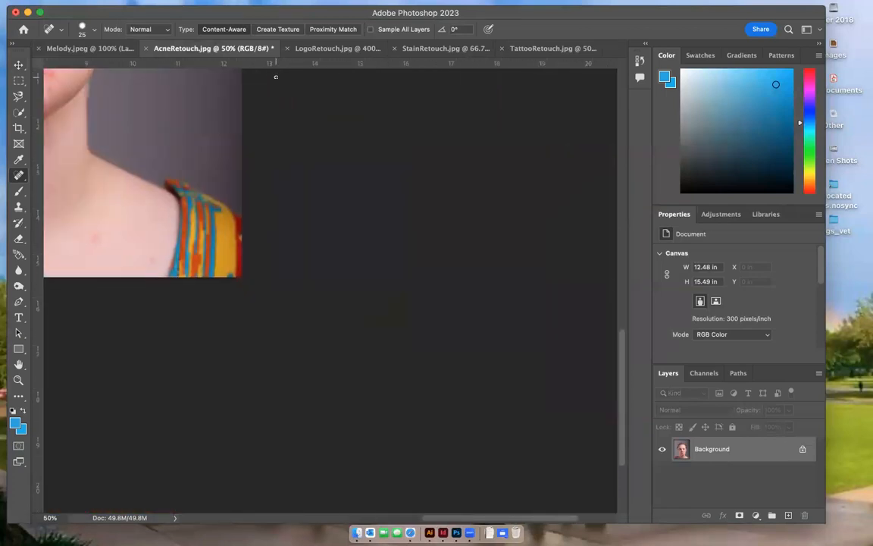
scroll(275, 77, up, 5)
scroll(275, 77, left, 5)
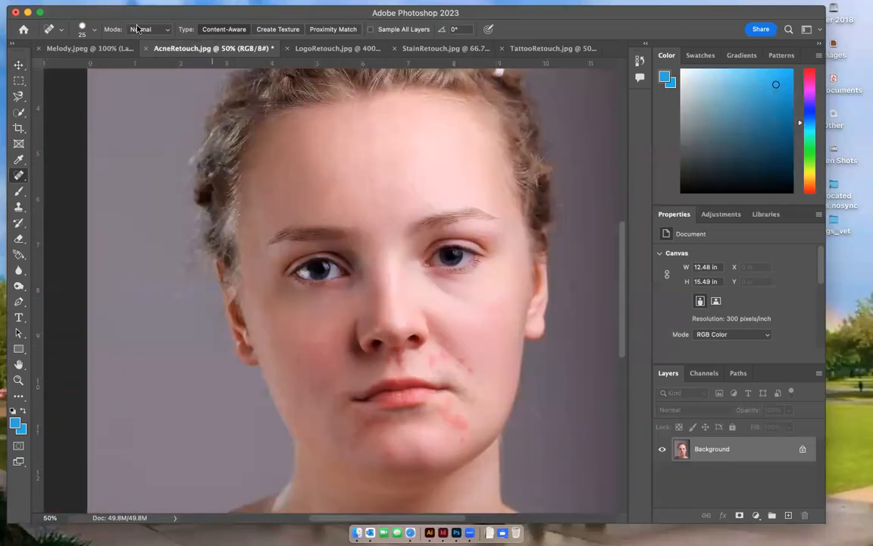
click(95, 30)
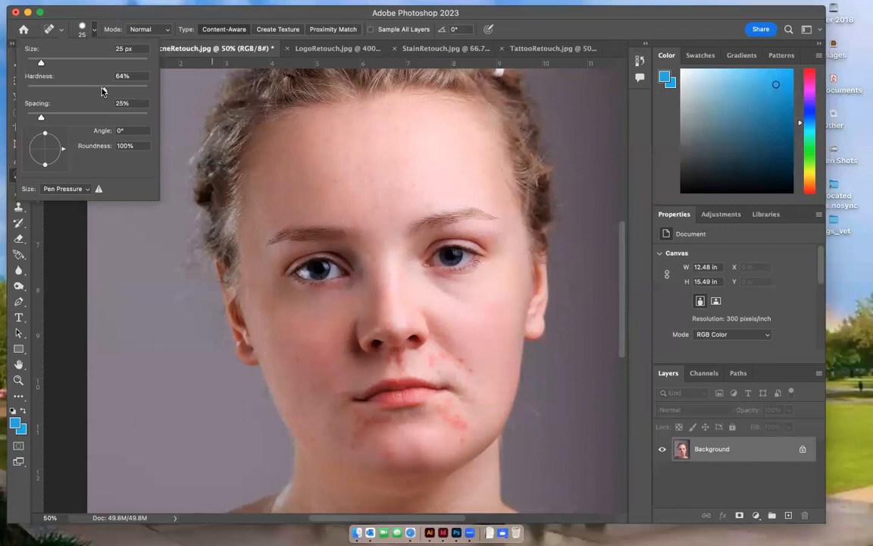
drag(98, 92, 98, 90)
Step: Heal the red cheek spots beside the corner of the mouth, enlarging the brush to size 45 and up to 60
key(super+plus)
scroll(465, 376, down, 3)
scroll(464, 376, right, 4)
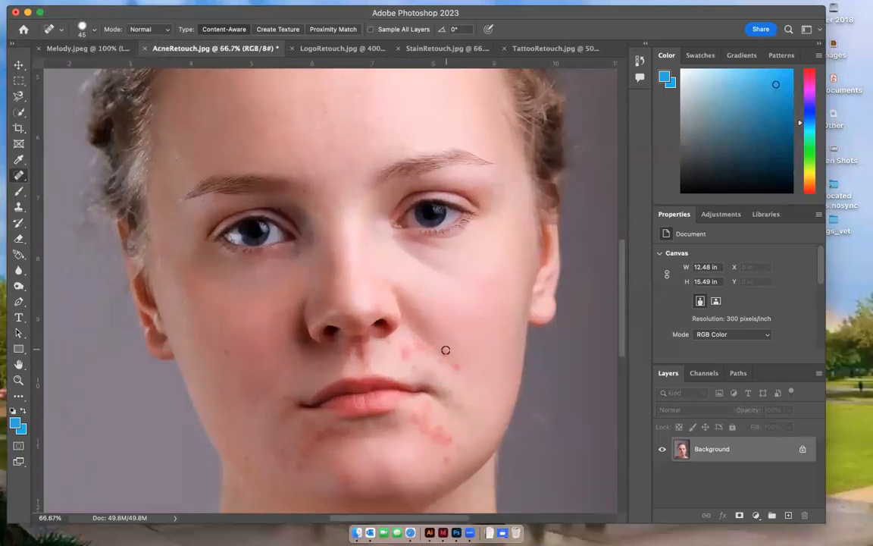
click(459, 364)
click(443, 363)
click(440, 369)
click(440, 367)
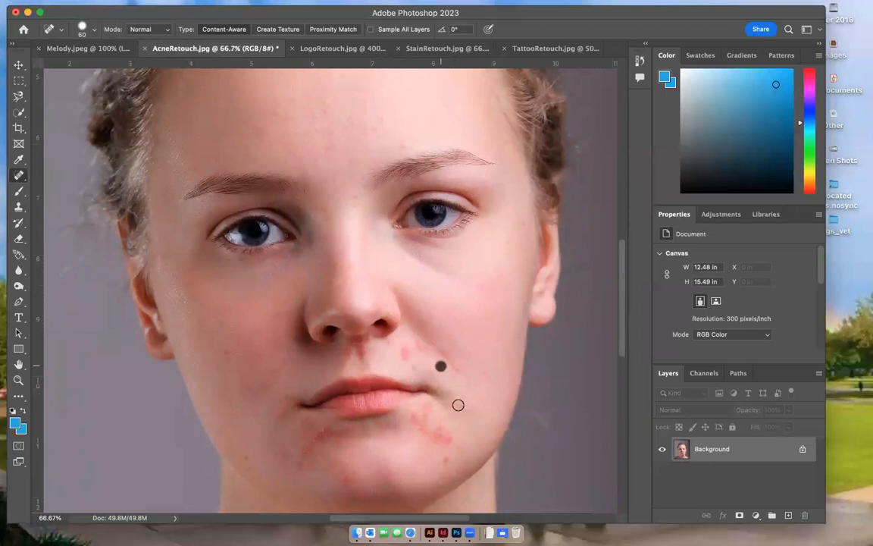
Step: Heal the red patches between the nose and the corner of the mouth, enlarging the brush to size 125
click(416, 369)
key(bracketright)
key(bracketright)
key(bracketright)
key(bracketright)
click(405, 353)
key(bracketright)
click(420, 351)
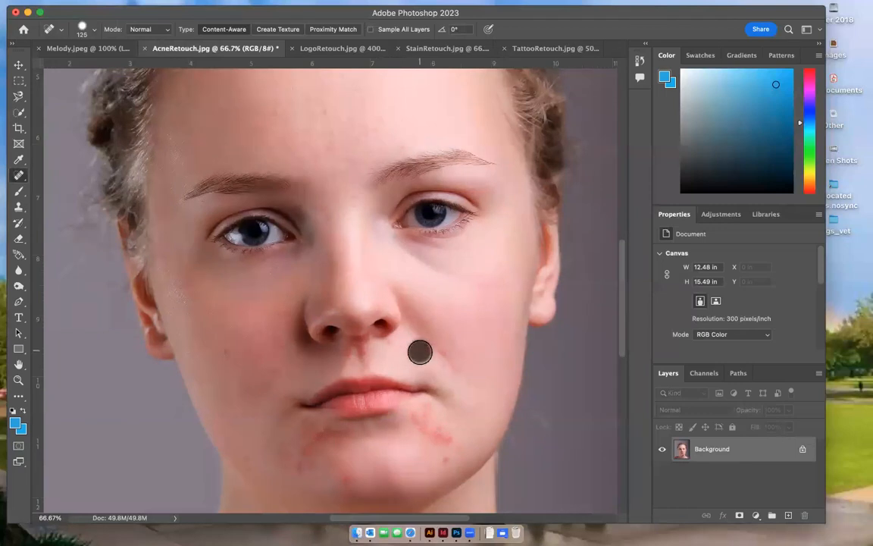
click(401, 348)
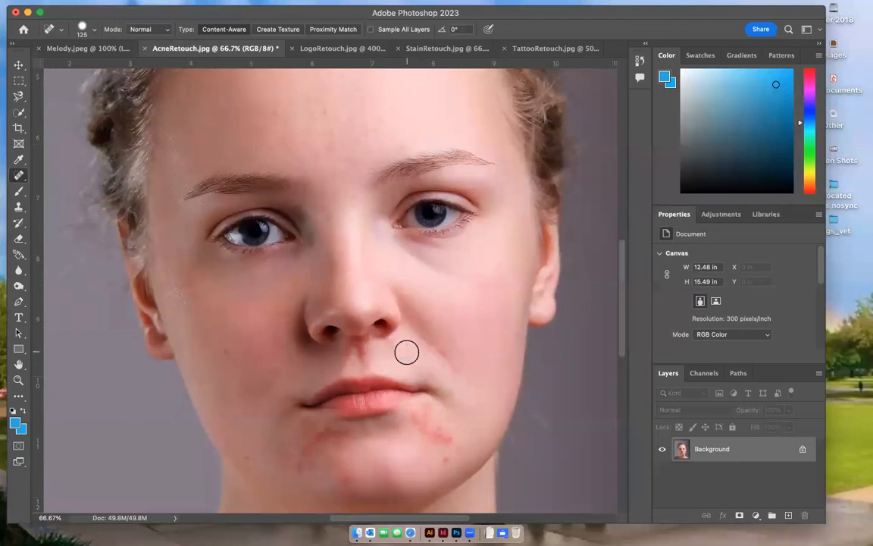
Step: Heal the redness just below the nostril and the single chin spot with the brush reduced to size 80
key(bracketleft)
key(bracketleft)
key(bracketleft)
click(391, 347)
click(390, 346)
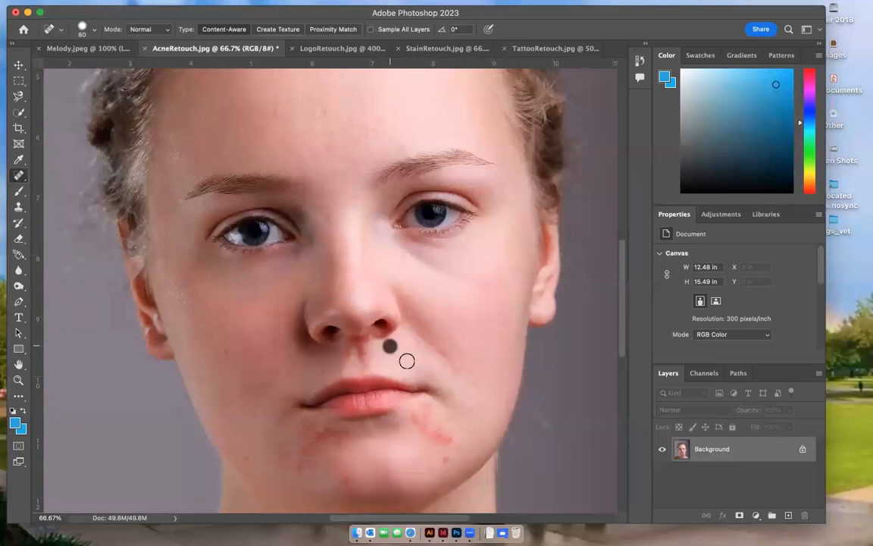
scroll(418, 369, down, 4)
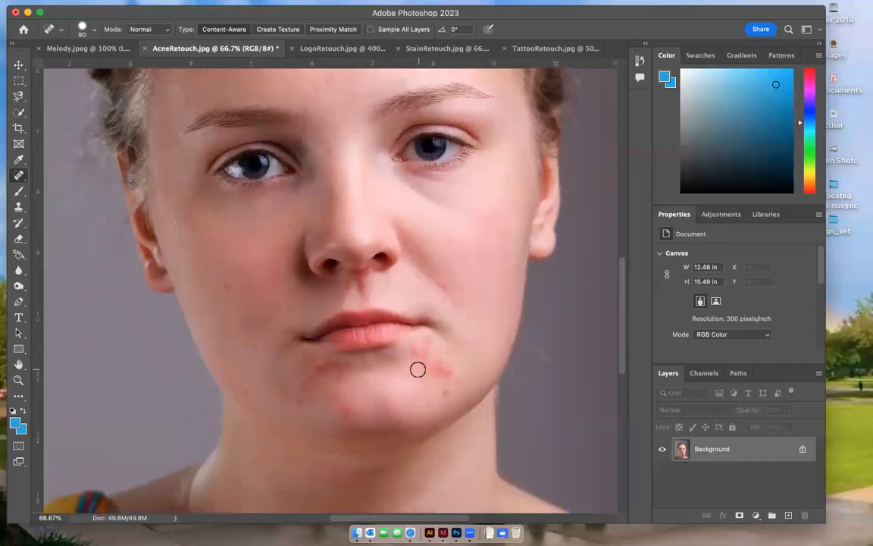
click(444, 393)
Step: Patch the large red blotch below the mouth corner and the marks beside it with clean nearby skin using the Patch Tool, and deselect
click(23, 181)
click(60, 200)
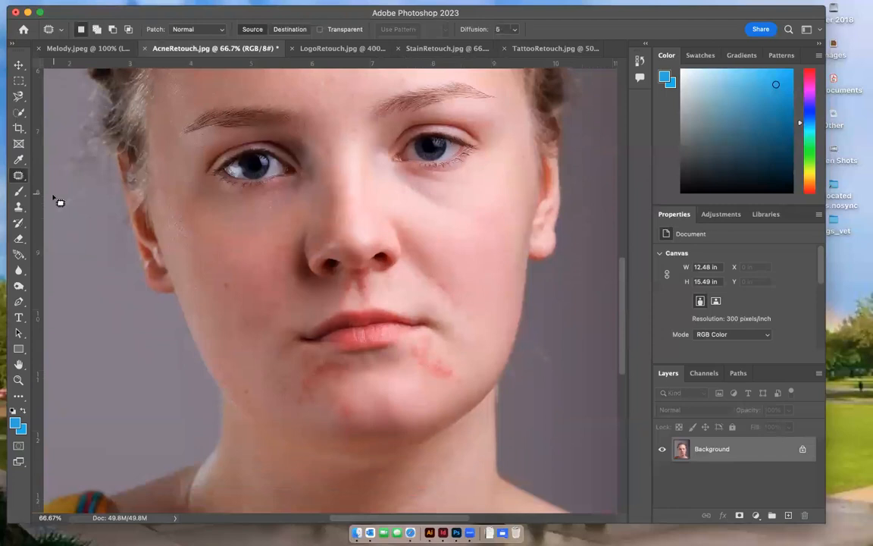
mouse_move(438, 353)
mouse_down()
mouse_move(409, 346)
mouse_move(416, 367)
mouse_move(453, 387)
mouse_move(461, 381)
mouse_move(444, 355)
mouse_up()
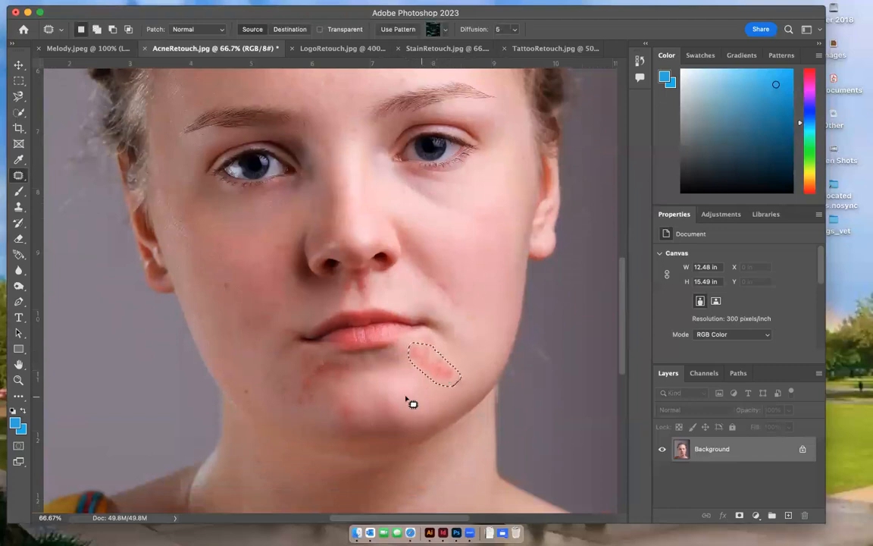
drag(442, 363, 479, 359)
key(super+d)
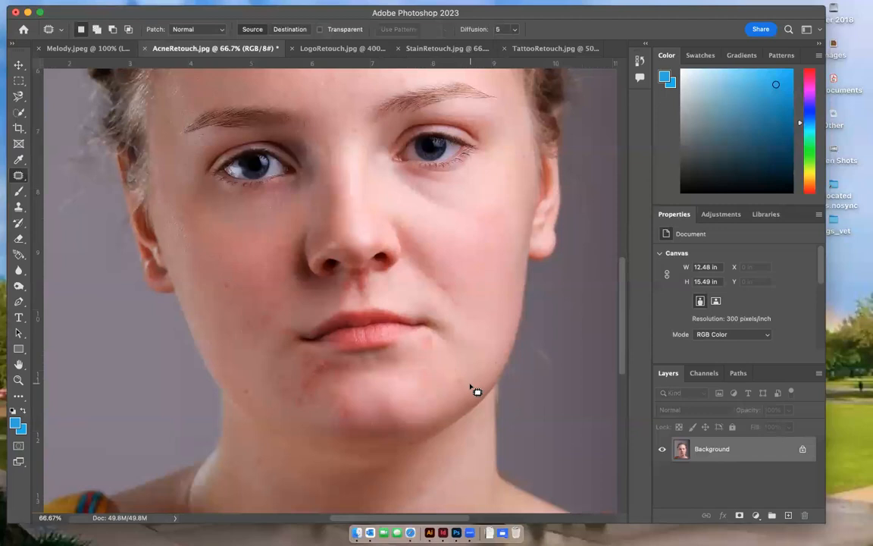
mouse_move(464, 365)
mouse_down()
mouse_move(464, 389)
mouse_move(470, 381)
mouse_move(438, 380)
mouse_move(432, 388)
mouse_up()
key(ctrl+d)
Step: Patch the red blotch below the opposite corner of the mouth with clean skin from across the chin, and deselect
mouse_move(324, 360)
mouse_down()
mouse_move(299, 393)
mouse_move(321, 392)
mouse_move(338, 367)
mouse_move(332, 357)
mouse_move(354, 378)
mouse_move(406, 393)
mouse_up()
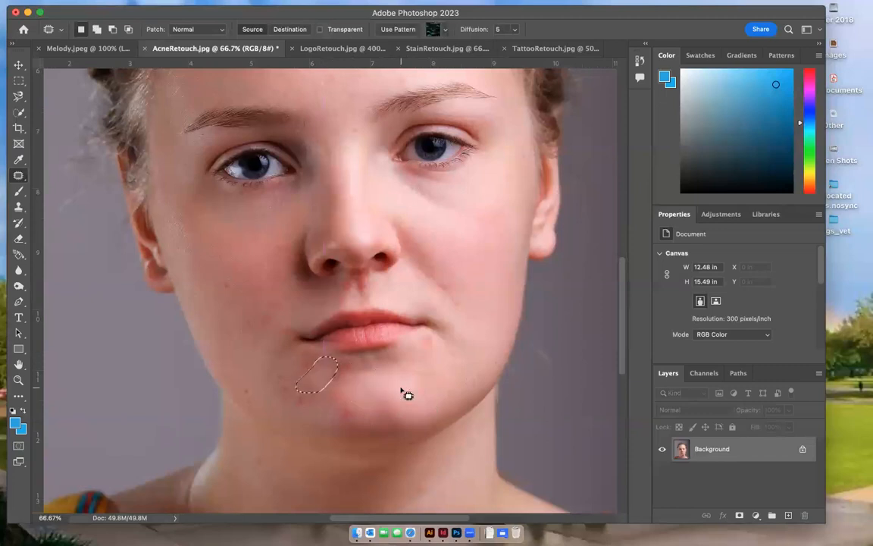
key(super+d)
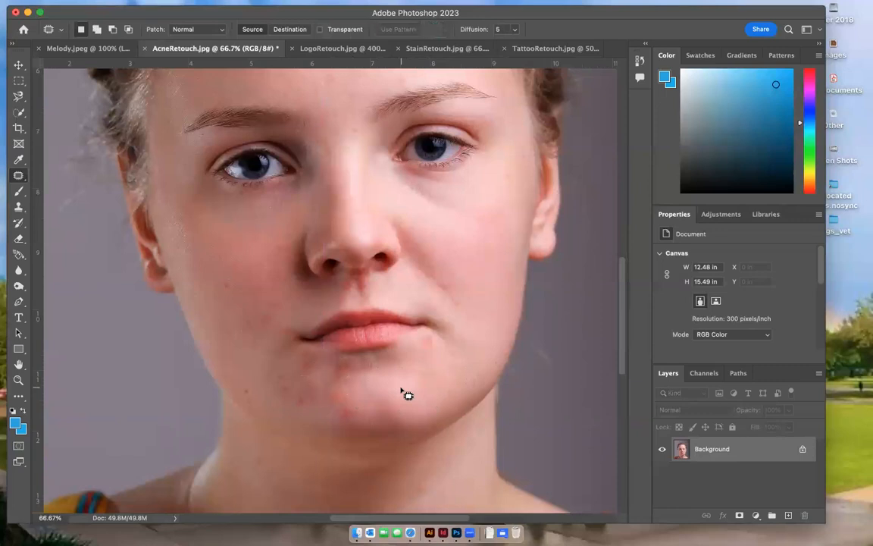
key(super+z)
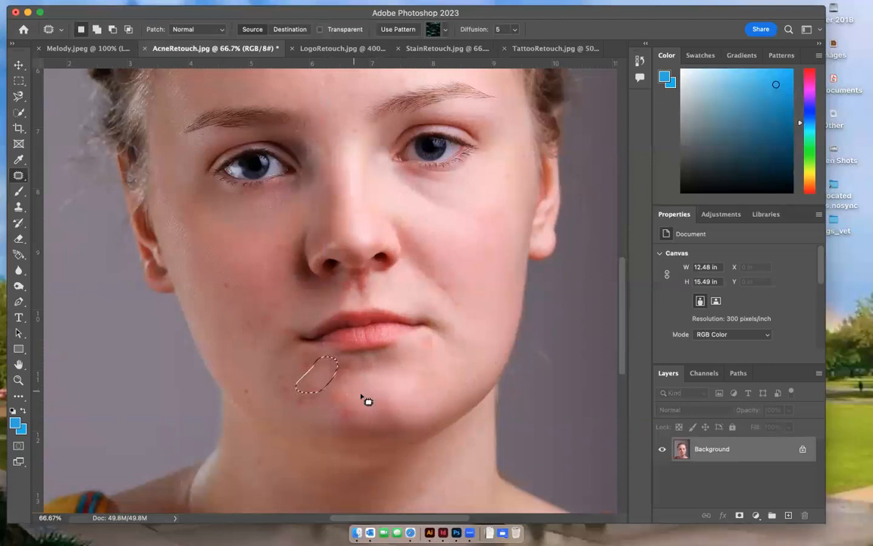
key(super+z)
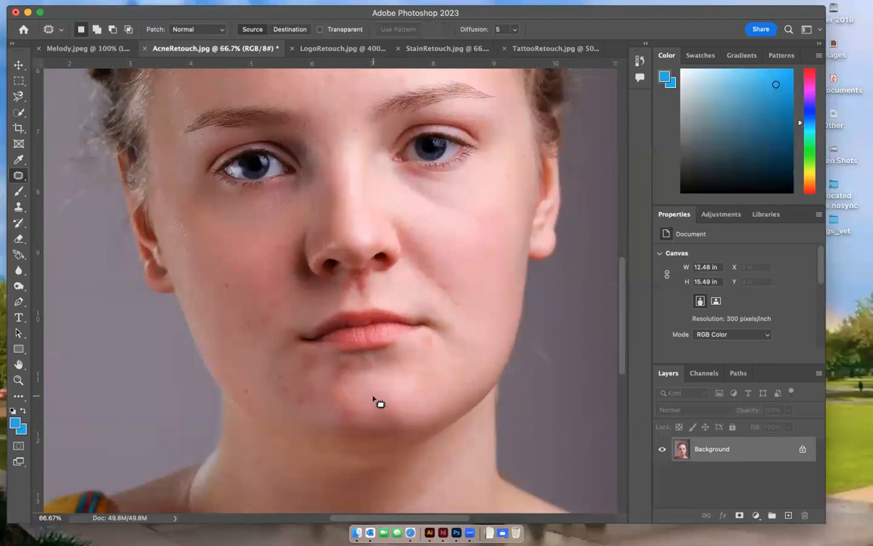
Step: Patch the marks beside the chin and the red spot on its lower edge with clean nearby skin using the Patch Tool
click(24, 180)
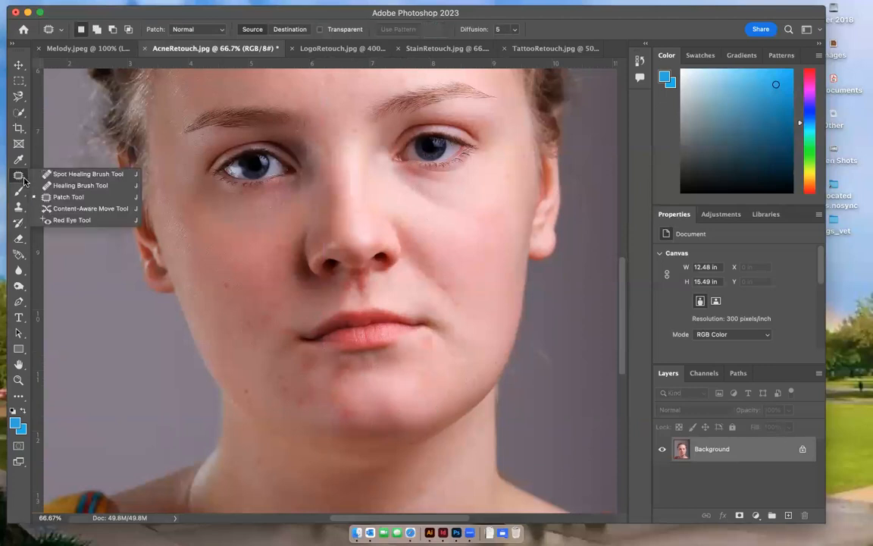
click(58, 198)
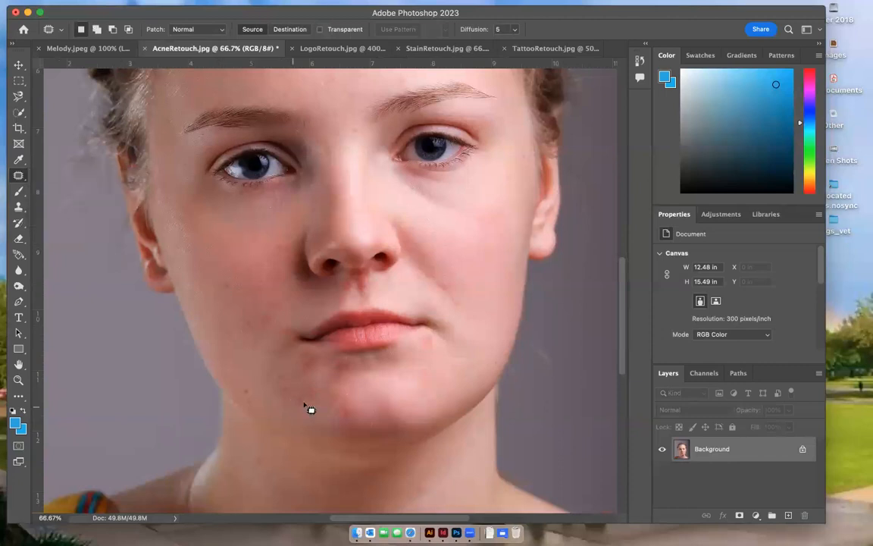
mouse_move(311, 392)
mouse_down()
mouse_move(293, 402)
mouse_move(314, 395)
mouse_move(239, 371)
mouse_move(244, 363)
mouse_up()
mouse_move(349, 423)
mouse_down()
mouse_move(351, 407)
mouse_move(351, 419)
mouse_move(308, 415)
mouse_up()
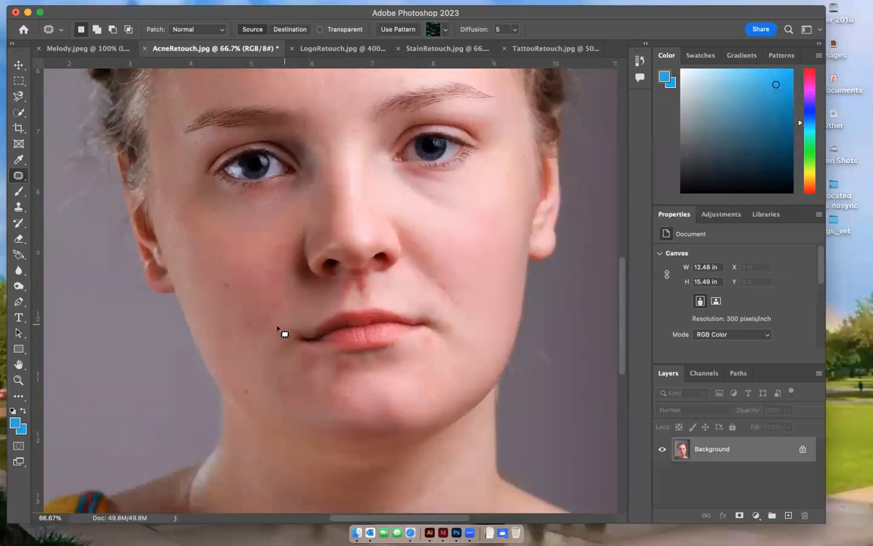
Step: Patch the redness around the mouth corner and below the lower lip with clean nearby skin, and deselect
mouse_move(292, 346)
mouse_down()
mouse_move(301, 341)
mouse_move(289, 335)
mouse_up()
mouse_move(309, 365)
mouse_down()
mouse_move(252, 367)
mouse_move(273, 379)
mouse_move(276, 411)
mouse_move(287, 416)
mouse_move(294, 378)
mouse_move(262, 383)
mouse_up()
mouse_move(347, 362)
mouse_down()
mouse_move(330, 383)
mouse_move(352, 381)
mouse_move(356, 366)
mouse_move(344, 357)
mouse_move(300, 376)
mouse_up()
click(338, 422)
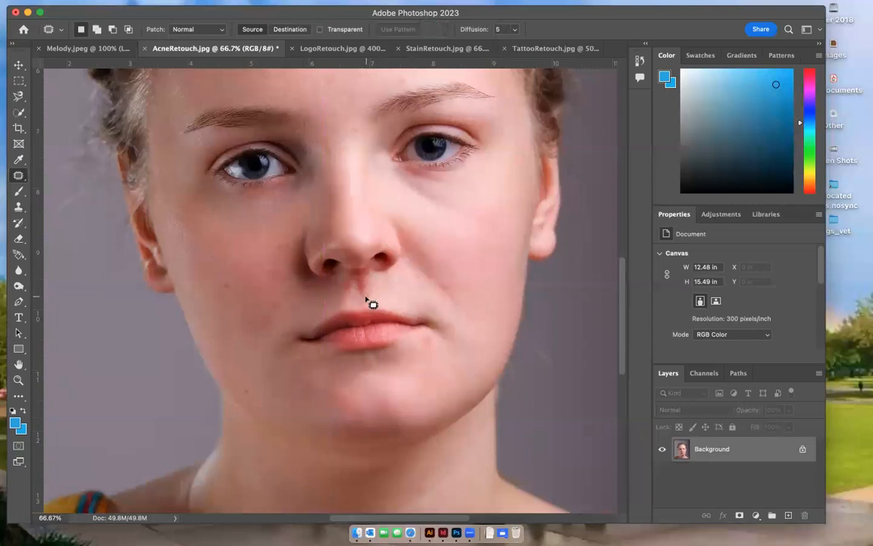
Step: Try to remove the redness between the nose and upper lip with a patch and Spot Healing Brush dabs
mouse_move(349, 286)
mouse_down()
mouse_move(361, 296)
mouse_move(364, 281)
mouse_move(326, 300)
mouse_move(373, 275)
mouse_move(362, 268)
mouse_move(364, 279)
mouse_move(410, 305)
mouse_up()
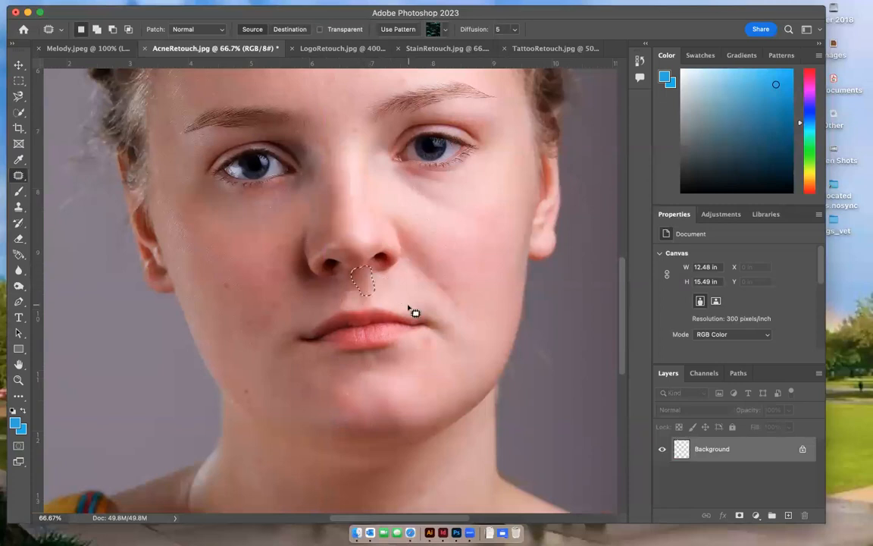
key(super+d)
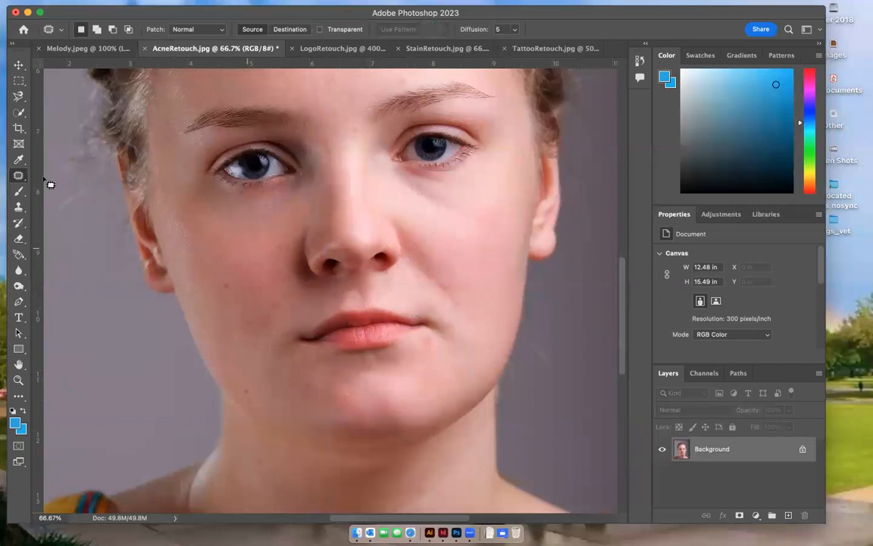
mouse_move(23, 180)
mouse_down()
mouse_move(60, 182)
mouse_move(76, 169)
mouse_up()
click(351, 293)
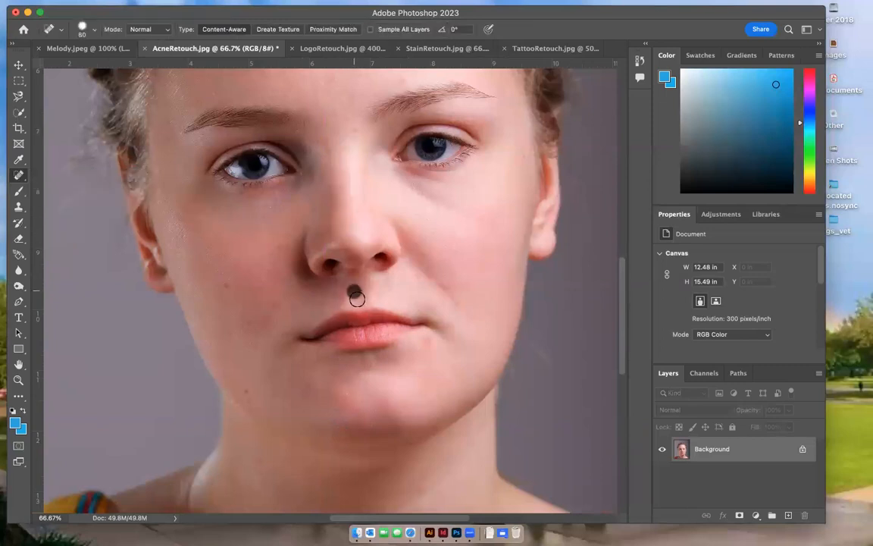
click(354, 301)
click(345, 297)
Step: Undo the recent patch and healing edits between the nose and upper lip
key(super+z)
key(super+z)
key(super+z)
key(super+z)
key(super+z)
key(super+z)
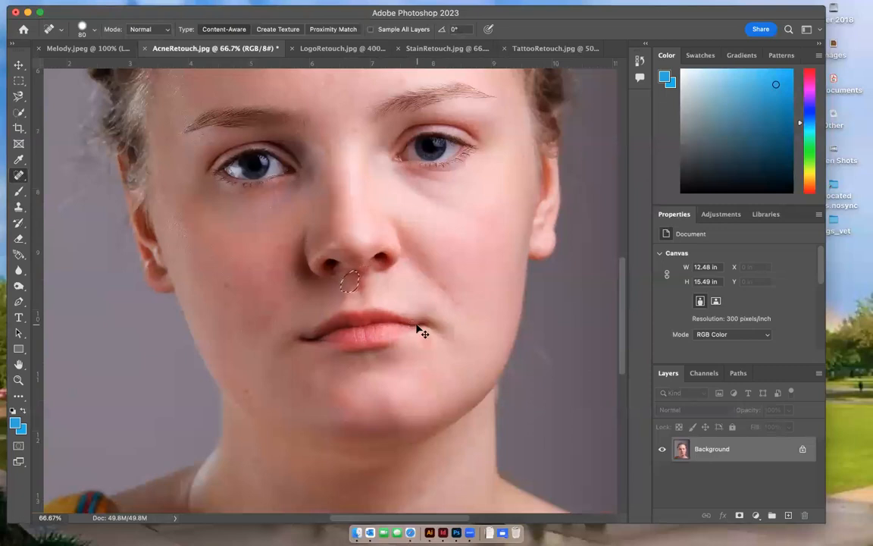
Step: Deselect and clone skin over the redness beneath the nose using the Clone Stamp at size 80 and 79% opacity
right_click(22, 178)
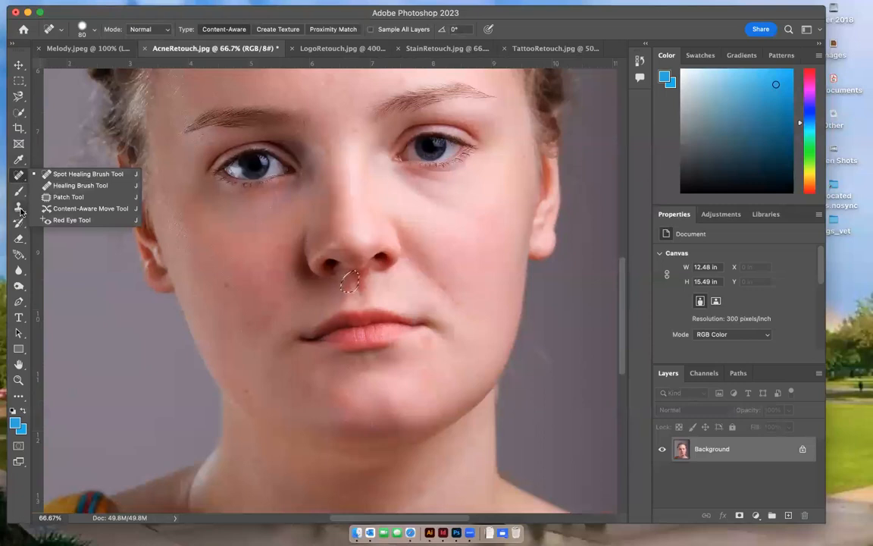
click(20, 209)
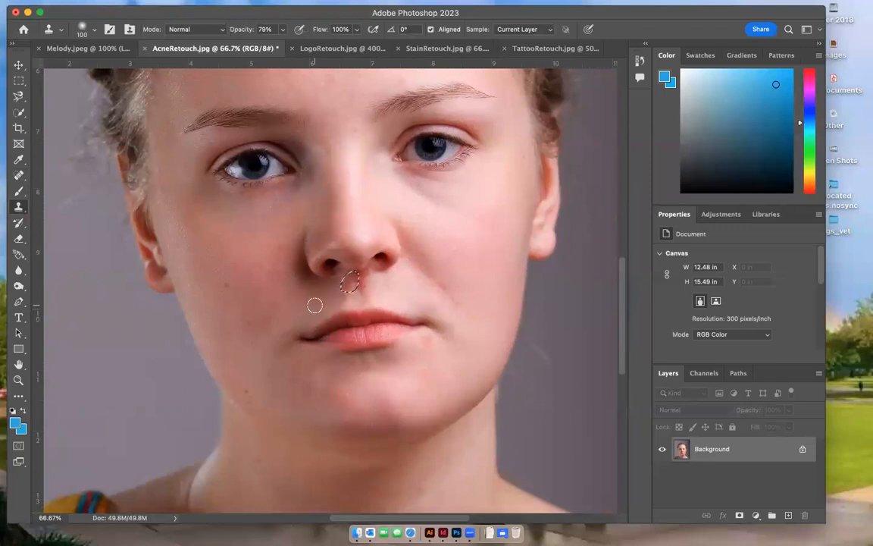
key(super+d)
click(353, 281)
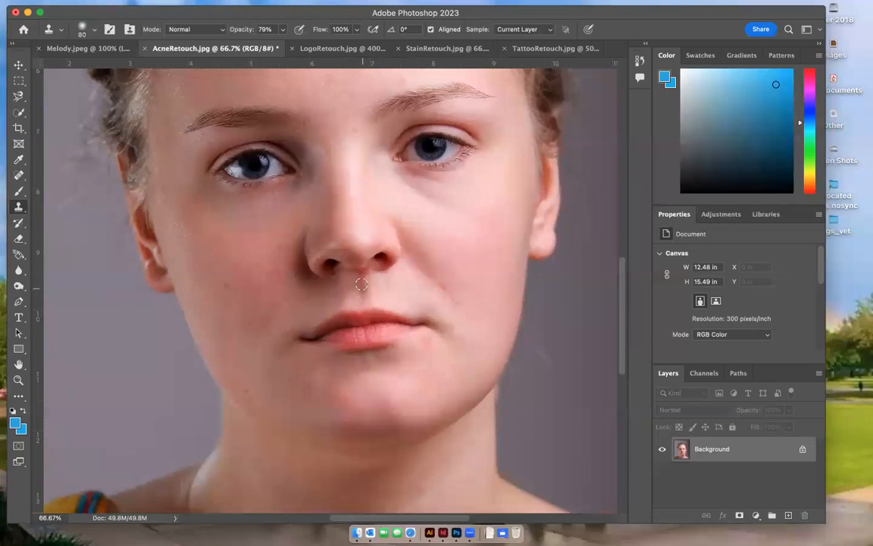
click(363, 285)
click(367, 305)
Step: Sample clean skin above the mouth corner and clone it over the crease between the nose and cheek
alt+click(406, 299)
click(433, 297)
click(435, 298)
click(435, 298)
Step: Heal the spots on the outer cheek near the ear with the Spot Healing Brush at size 80
click(25, 179)
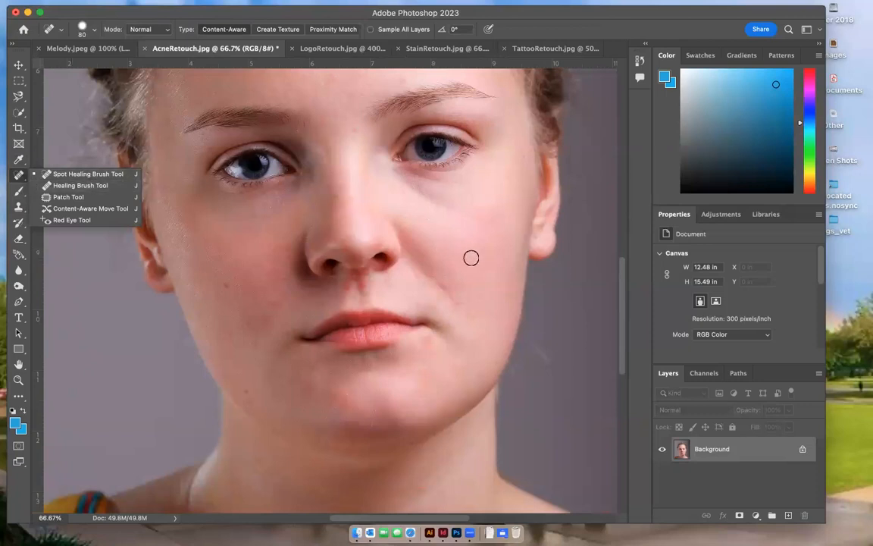
click(507, 214)
click(492, 234)
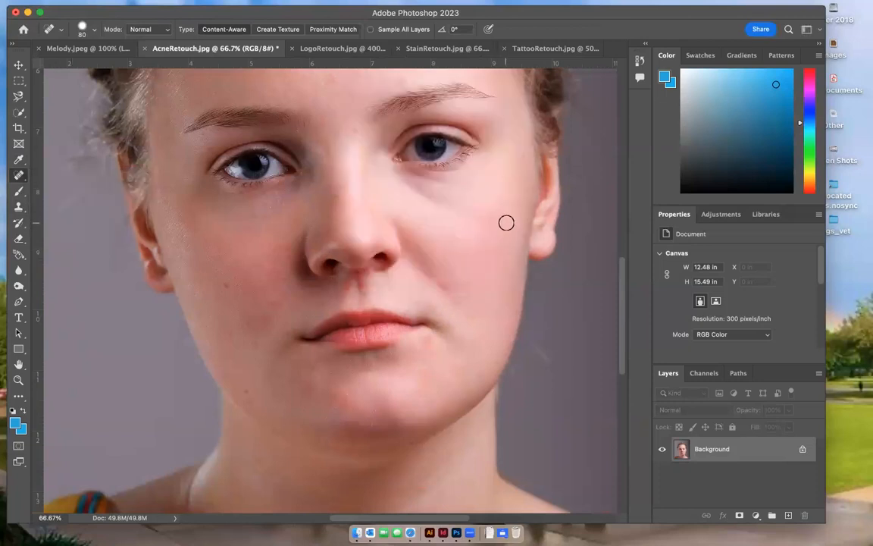
alt+click(507, 223)
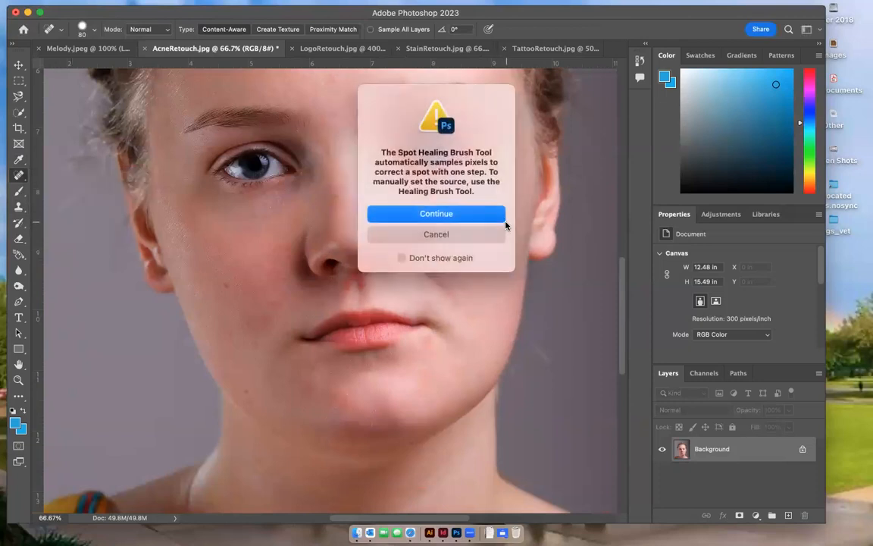
click(477, 234)
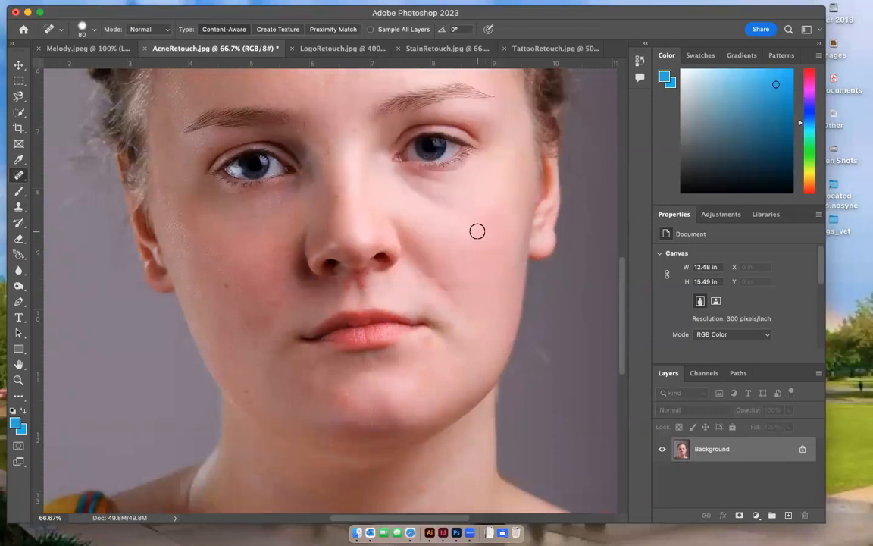
Step: Even out the redness across the cheek beside the nose with the Clone Stamp, and undo the stray stamp on the opposite side
click(18, 208)
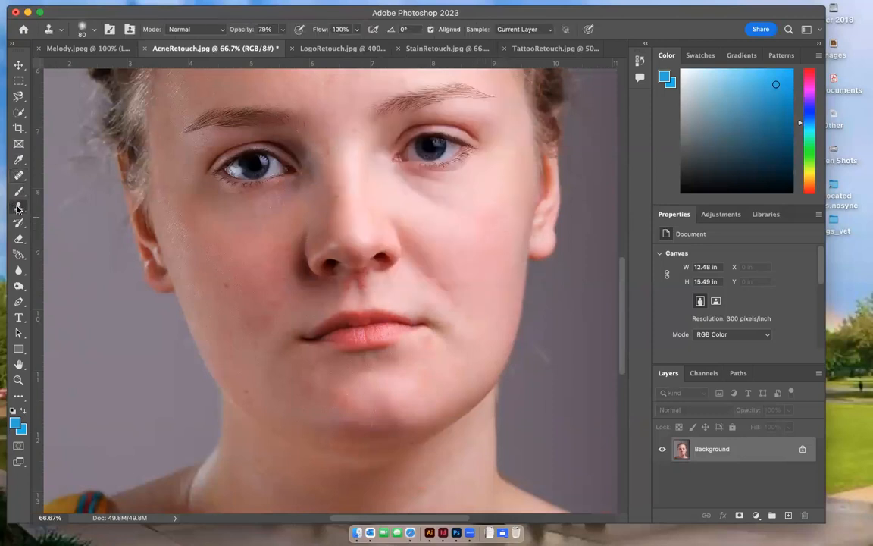
alt+click(507, 225)
drag(469, 243, 462, 246)
drag(443, 254, 425, 259)
alt+click(456, 263)
alt+click(477, 238)
click(310, 285)
key(super+z)
Step: Clone clean skin sampled above the upper lip over the red streak directly beneath the nose
alt+click(344, 295)
alt+click(341, 302)
mouse_move(346, 290)
mouse_down()
mouse_move(351, 274)
mouse_move(366, 296)
mouse_up()
alt+click(366, 295)
click(362, 289)
drag(363, 287, 362, 278)
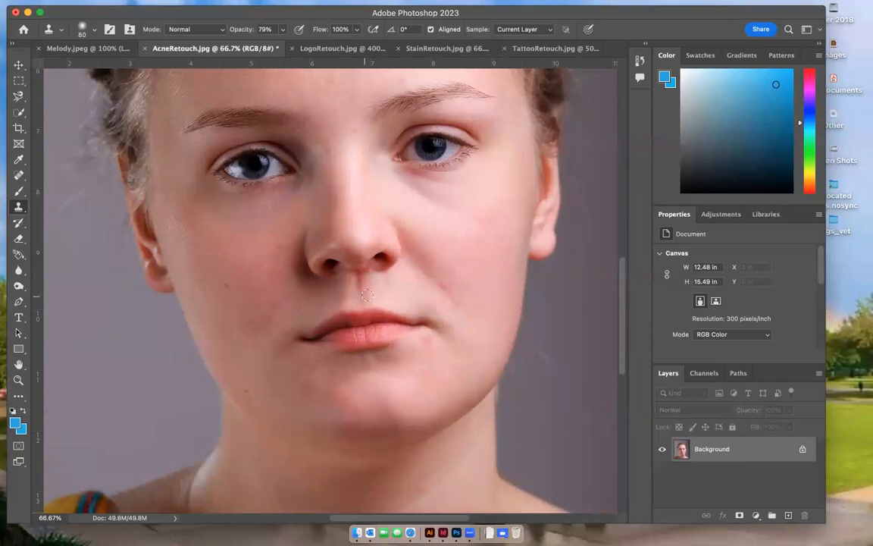
alt+click(367, 293)
click(389, 302)
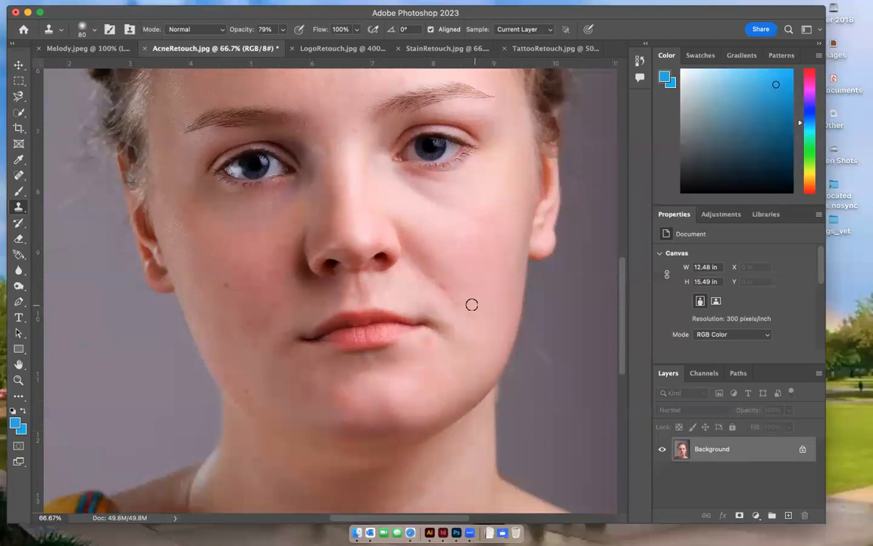
alt+click(355, 300)
Step: Heal the scattered blemishes across the forehead with the Spot Healing Brush at size 80
scroll(472, 285, down, 3)
scroll(472, 286, up, 2)
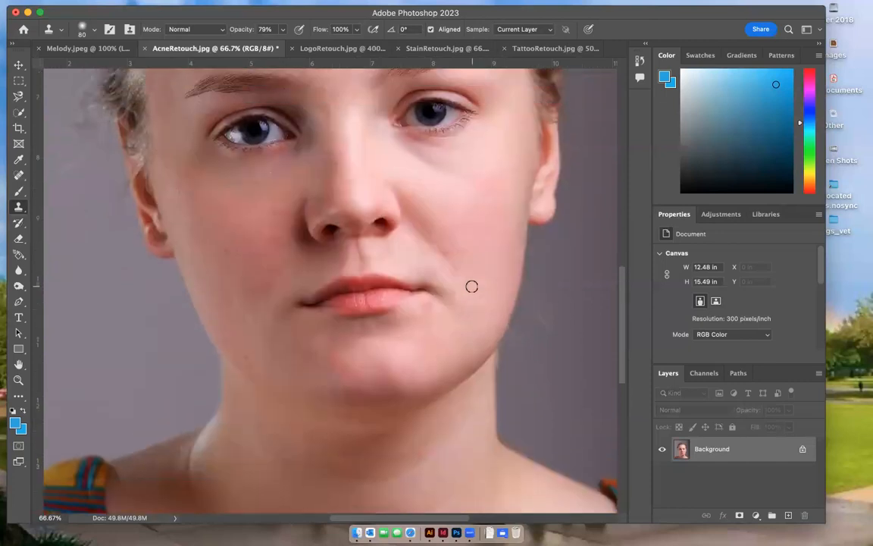
scroll(472, 286, up, 3)
scroll(472, 285, up, 2)
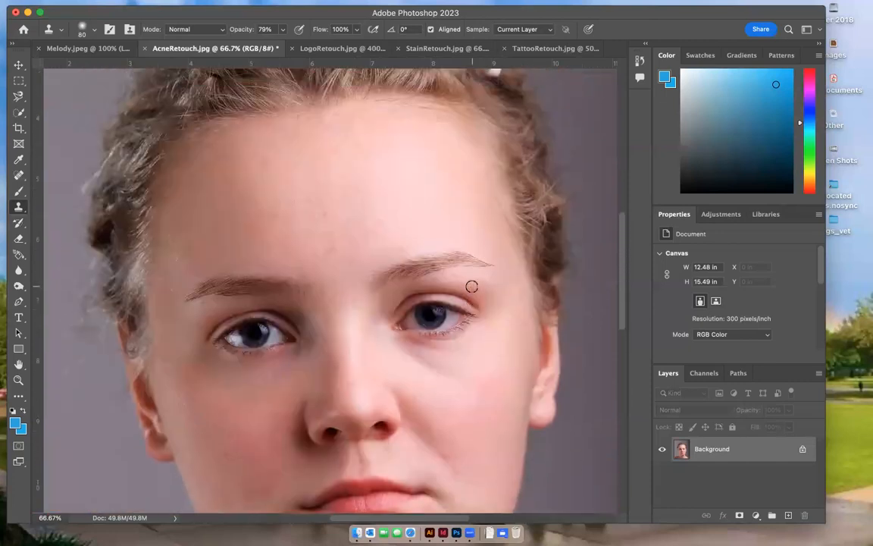
click(19, 175)
click(334, 239)
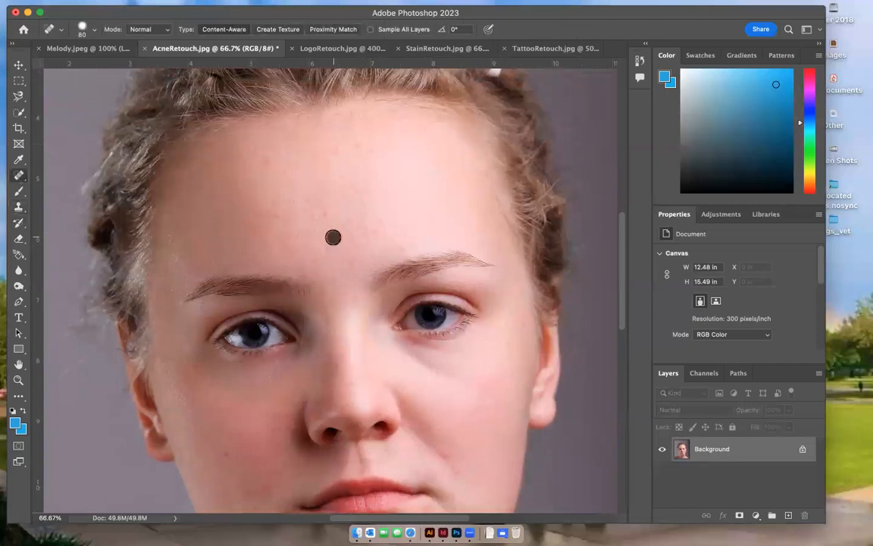
click(381, 221)
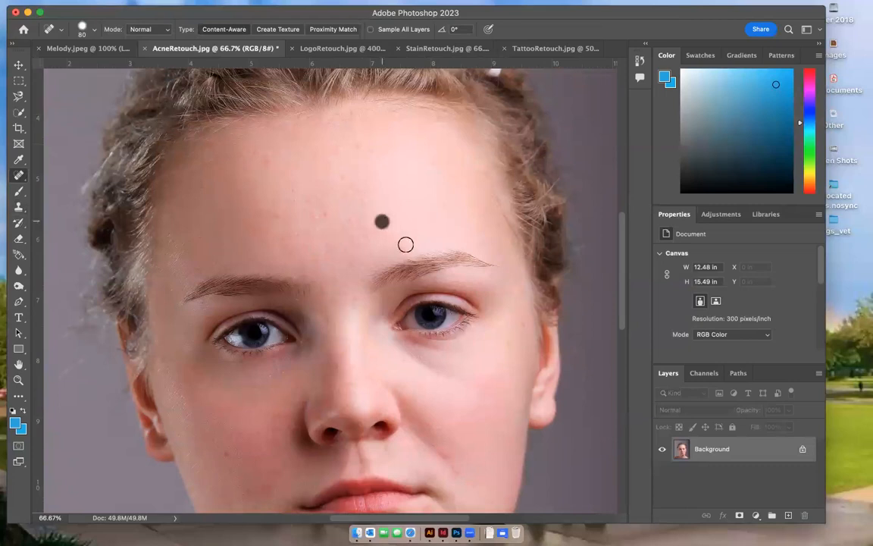
click(265, 162)
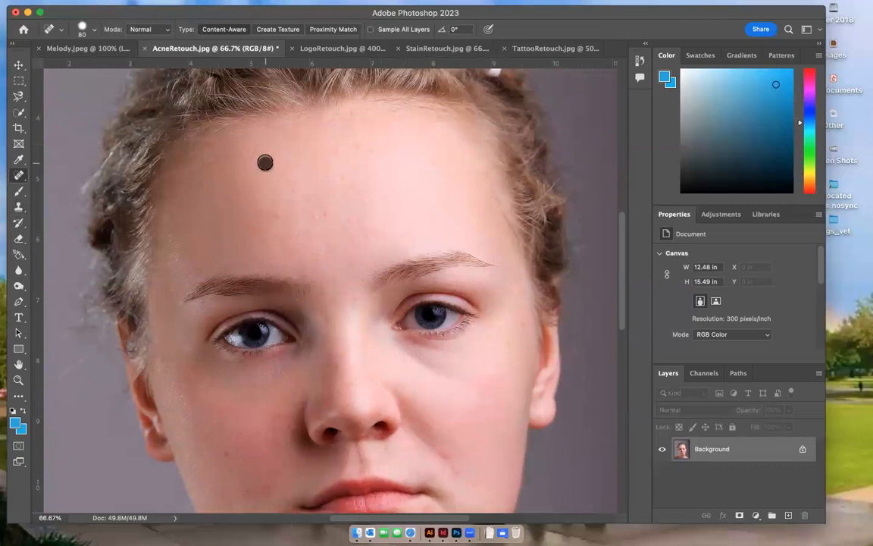
drag(359, 150, 373, 150)
click(374, 150)
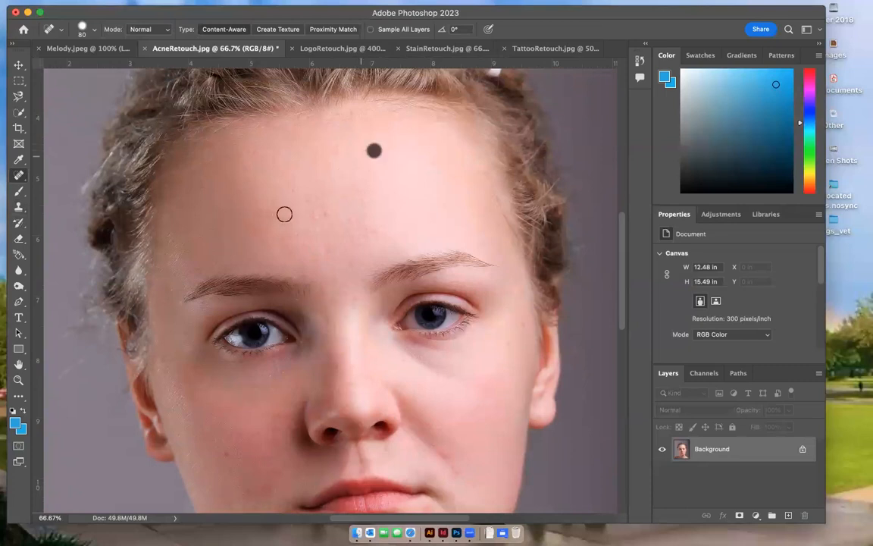
click(344, 178)
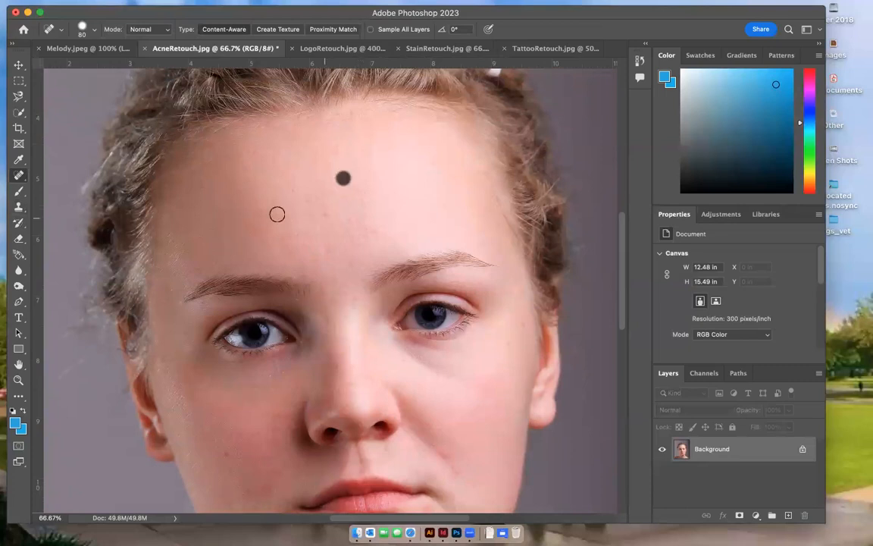
click(279, 214)
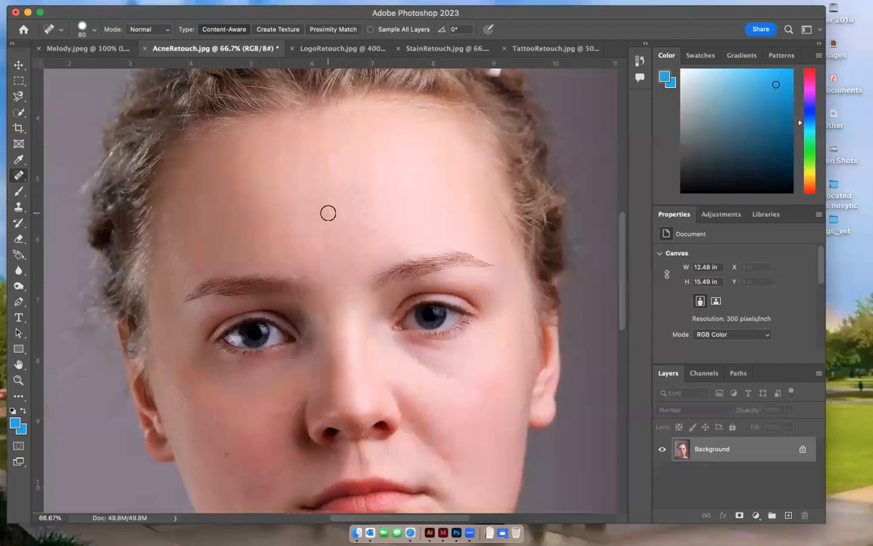
Step: Heal the remaining mark in the middle of the forehead and the spot between the eyebrows
scroll(343, 223, down, 6)
scroll(342, 224, up, 4)
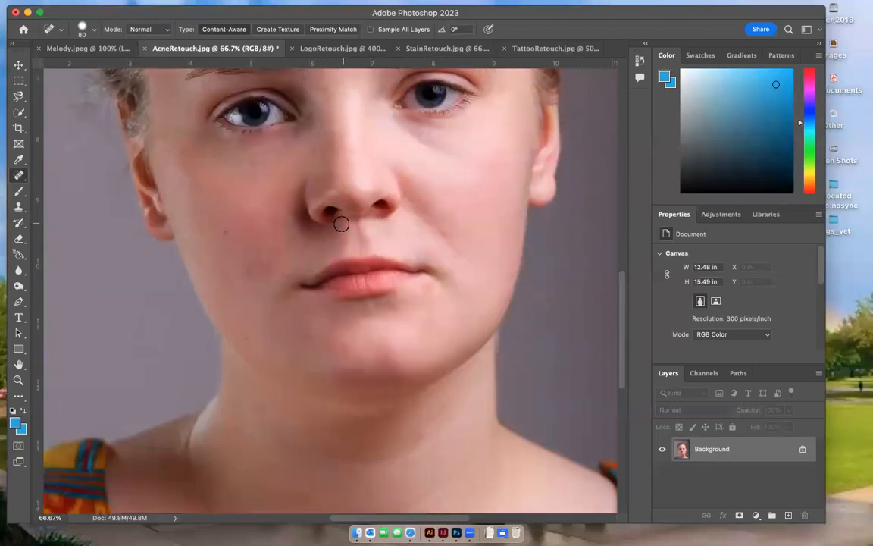
scroll(358, 215, up, 3)
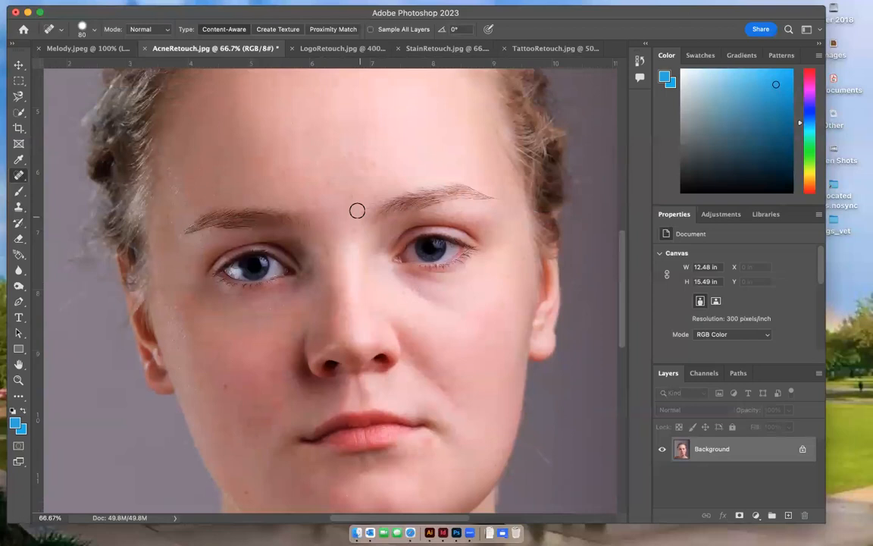
click(358, 210)
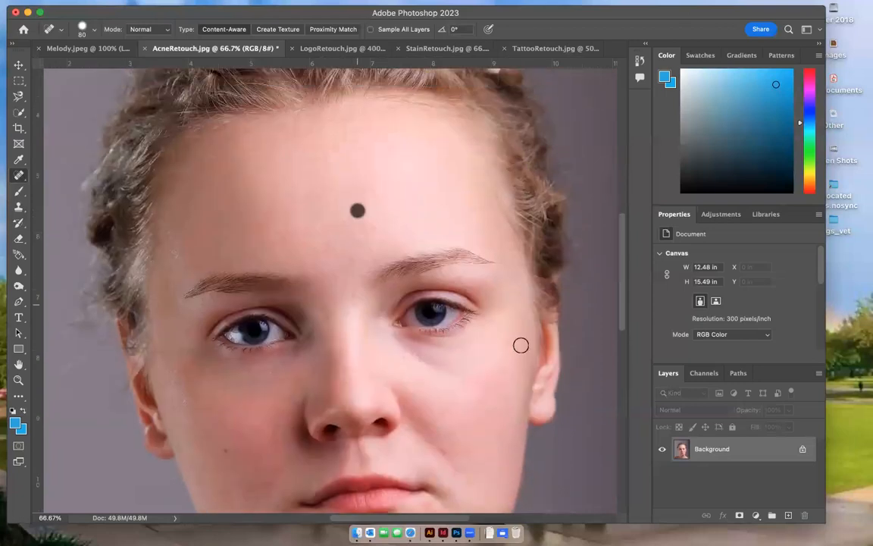
click(357, 290)
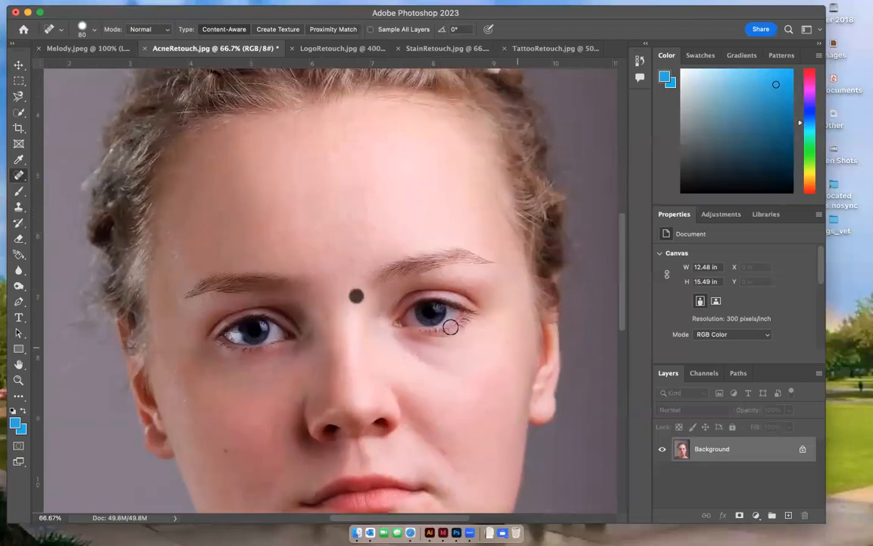
Step: Heal the small dark spot on the cheek and check the whole face for leftover blemishes
scroll(452, 329, down, 4)
scroll(452, 330, down, 5)
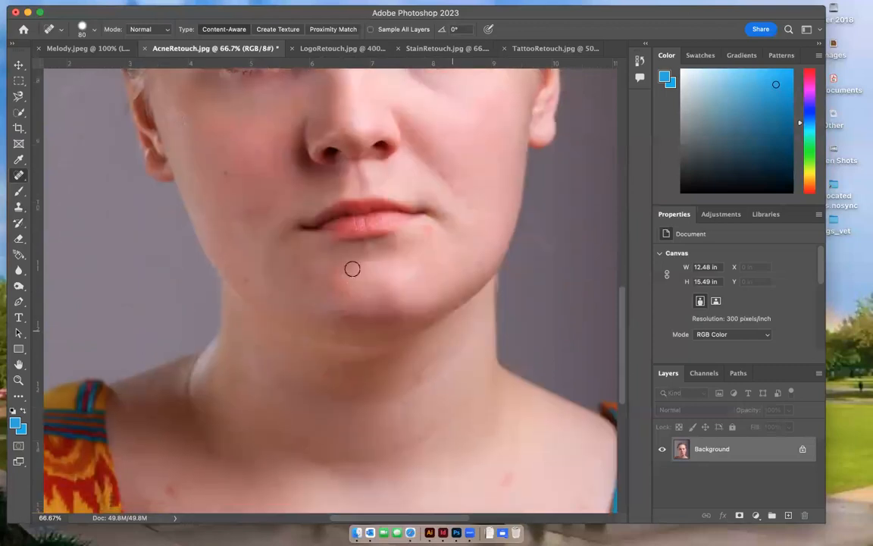
click(232, 226)
click(227, 220)
scroll(440, 273, up, 4)
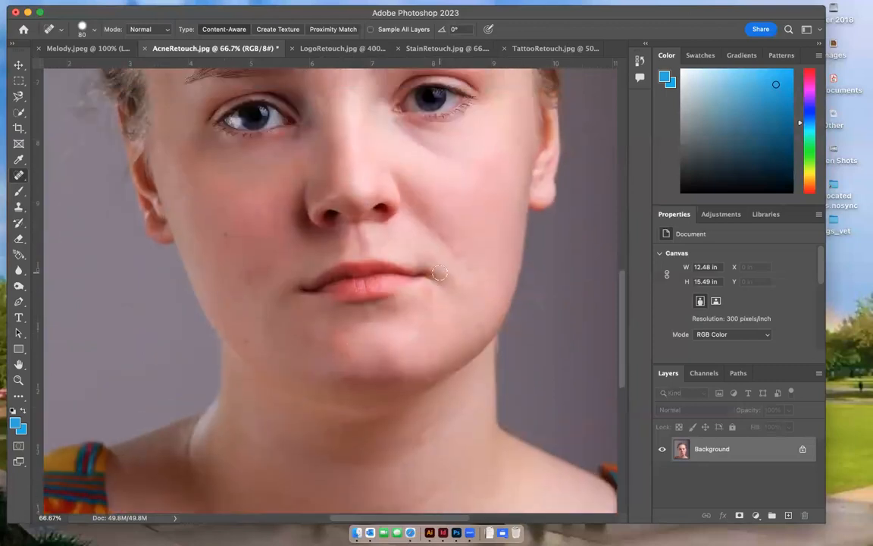
scroll(440, 273, up, 5)
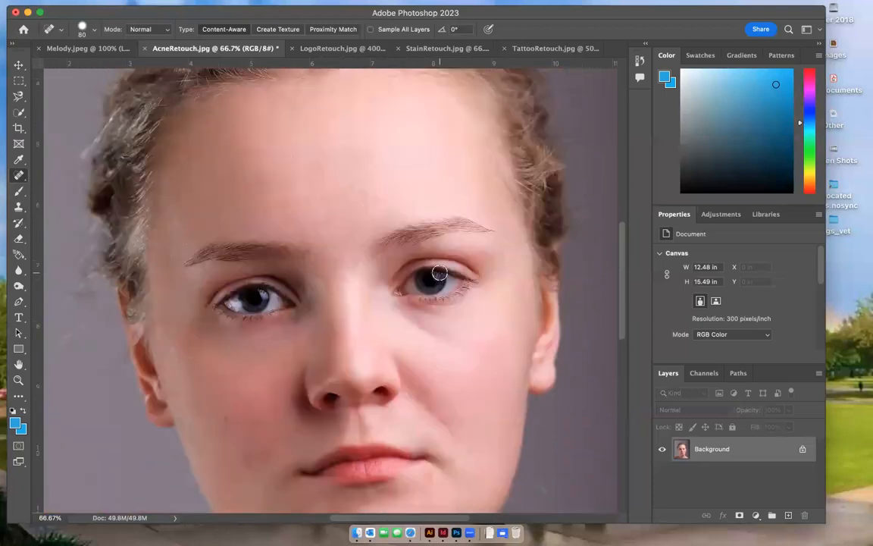
scroll(440, 273, down, 1)
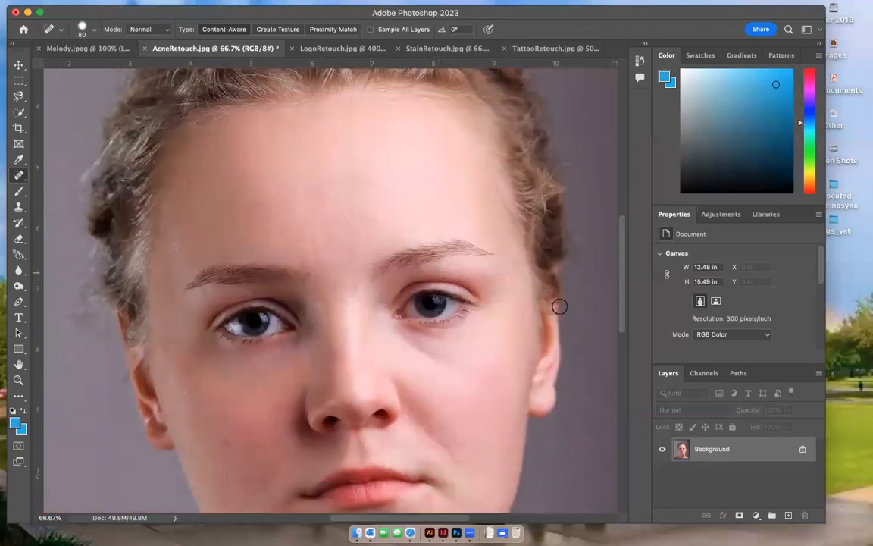